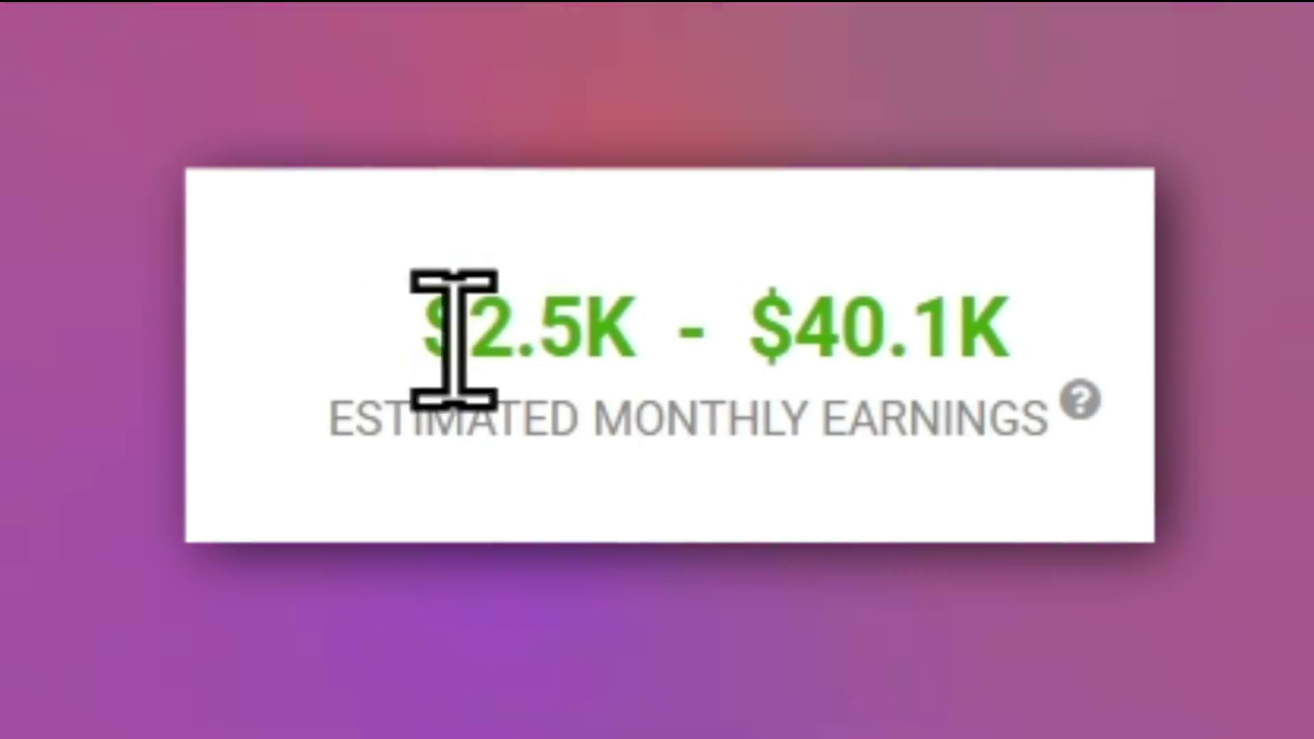
Highlight the channel's estimated earnings range and scroll through the page
left_click_drag(428, 328, 1123, 470)
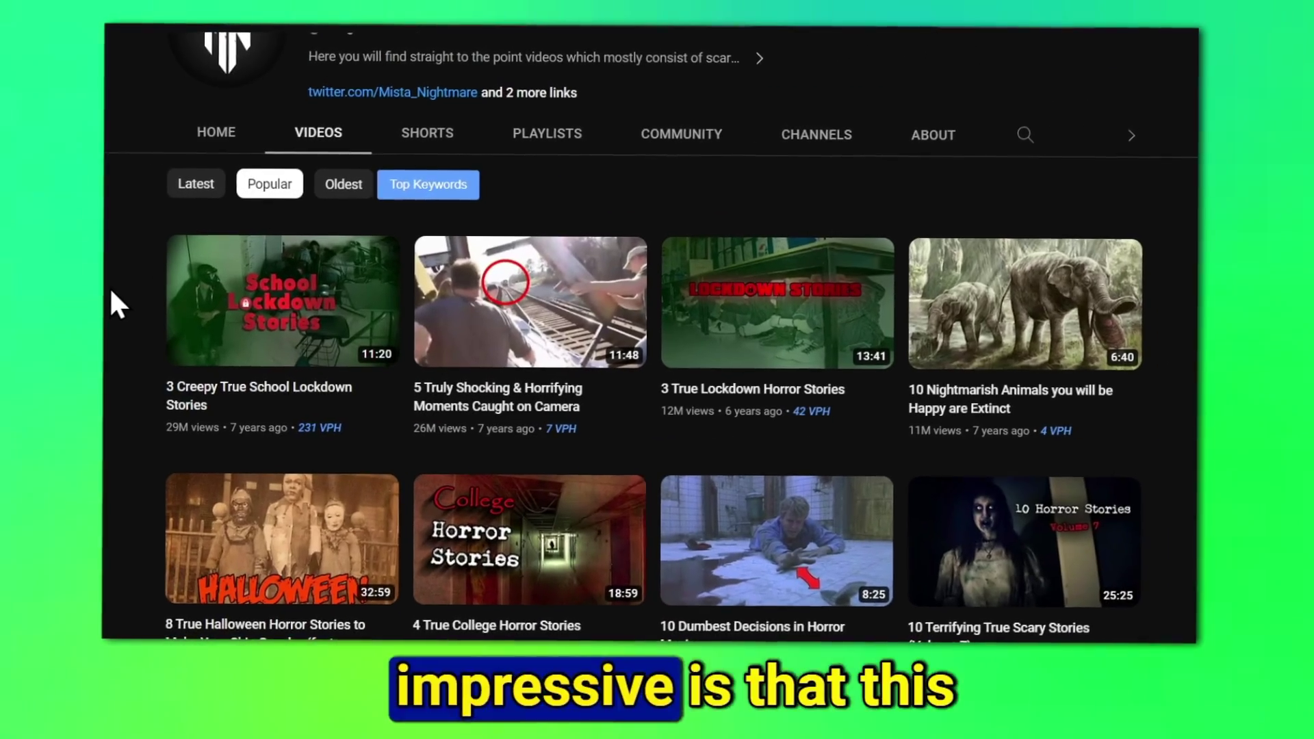
scroll(108, 289, "up", 2)
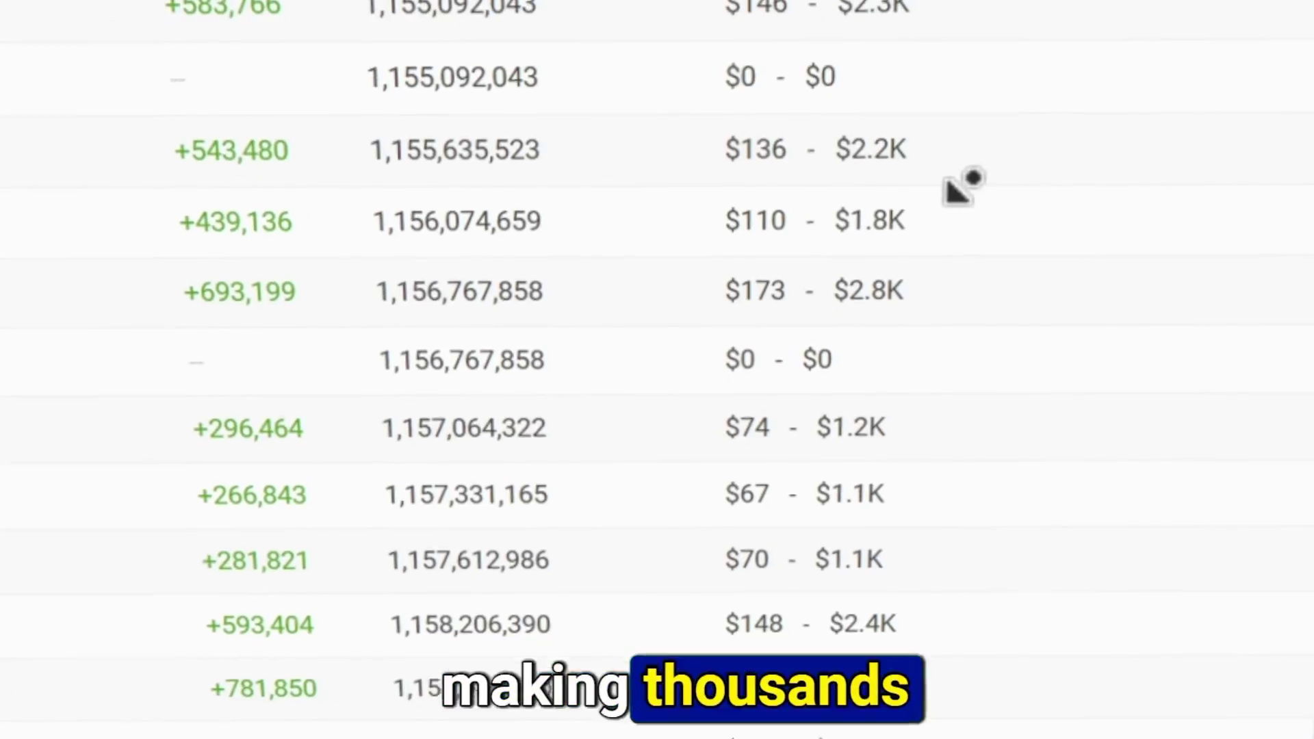
scroll(959, 185, "down", 8)
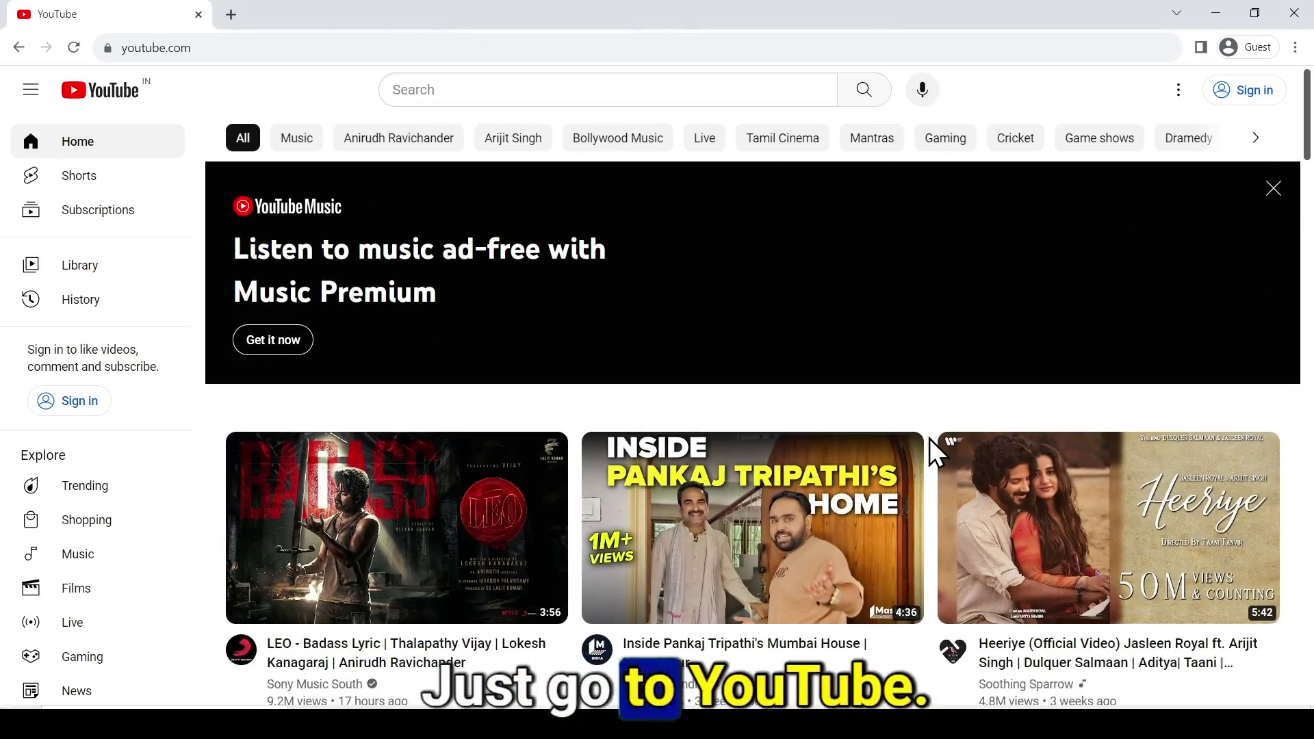
scroll(929, 438, "down", 5)
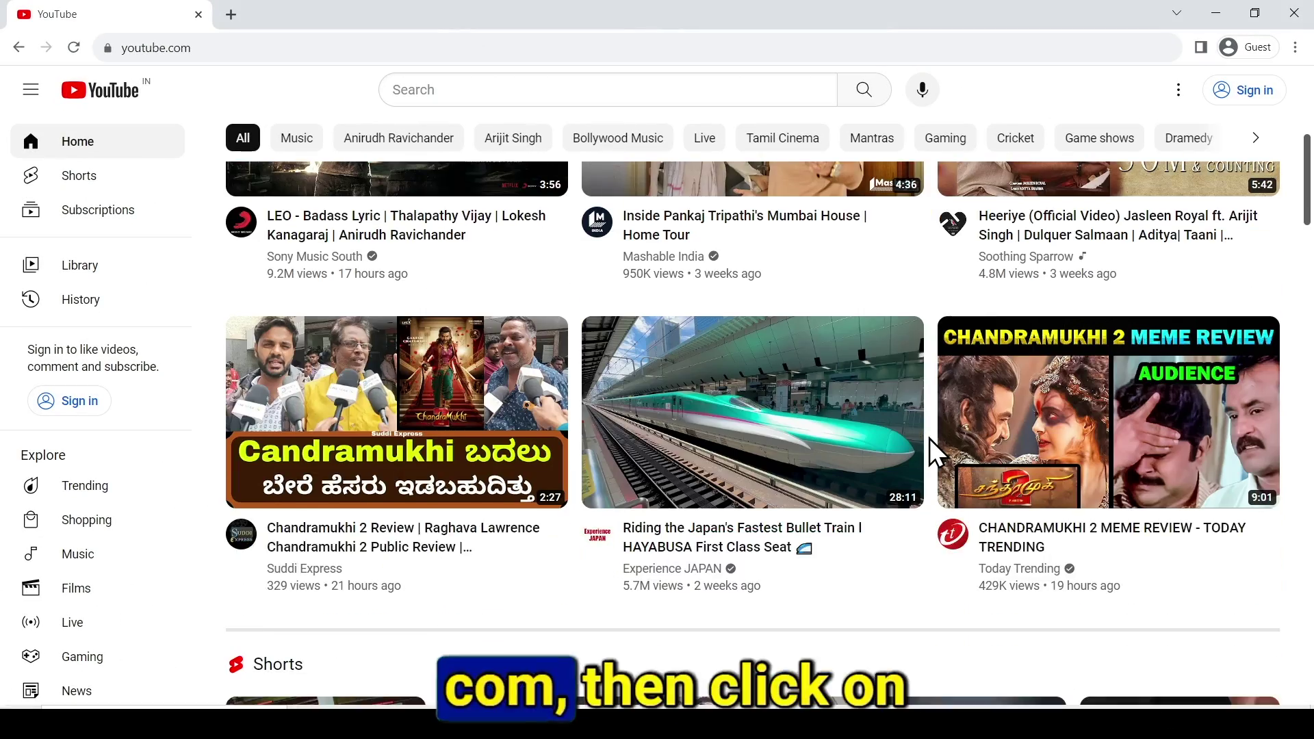
scroll(930, 438, "up", 2)
Begin signing in to YouTube and check the account-creation options before returning to sign-in
left_click(1230, 113)
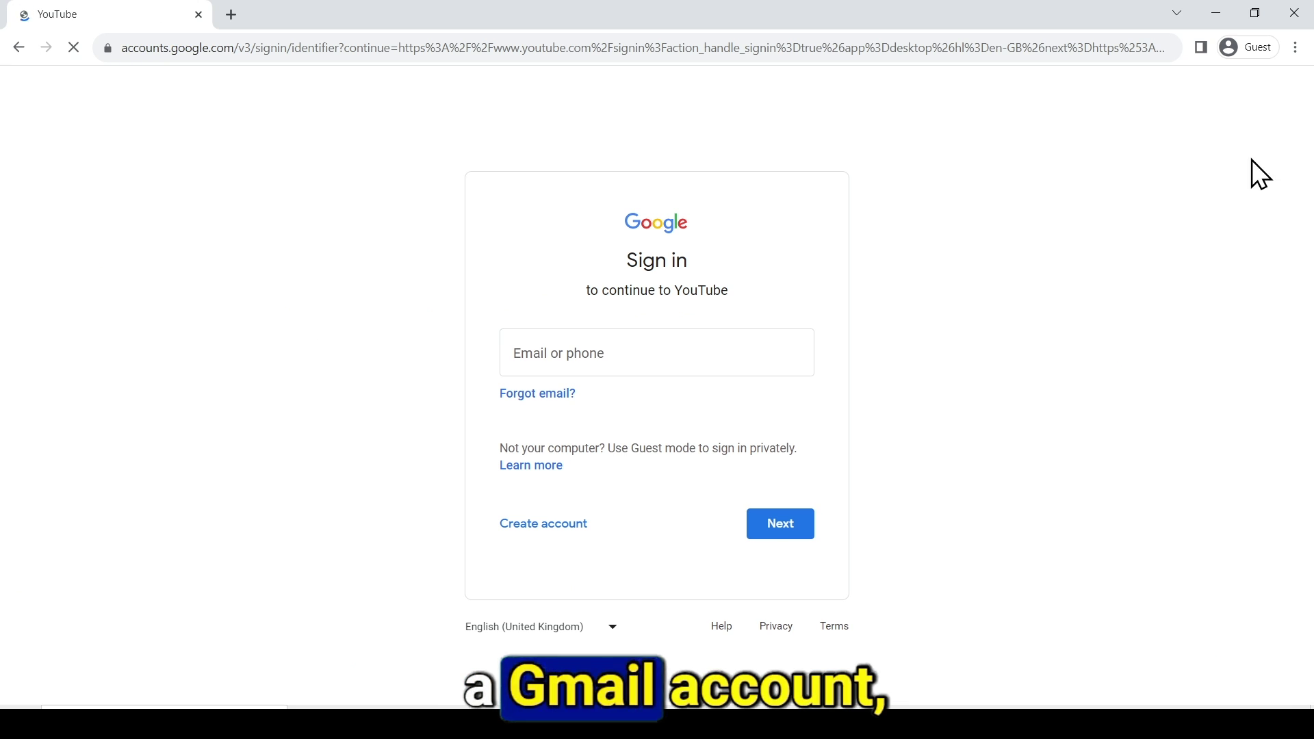
left_click(601, 358)
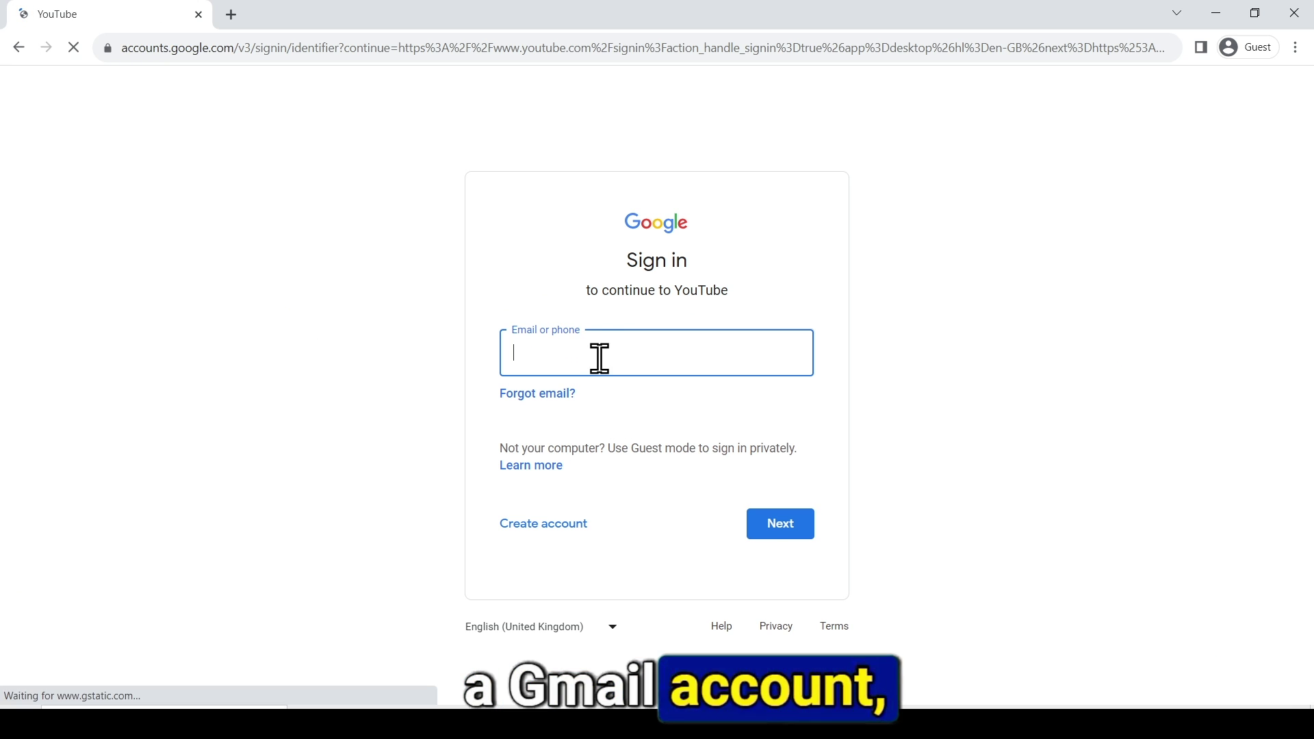
left_click(556, 527)
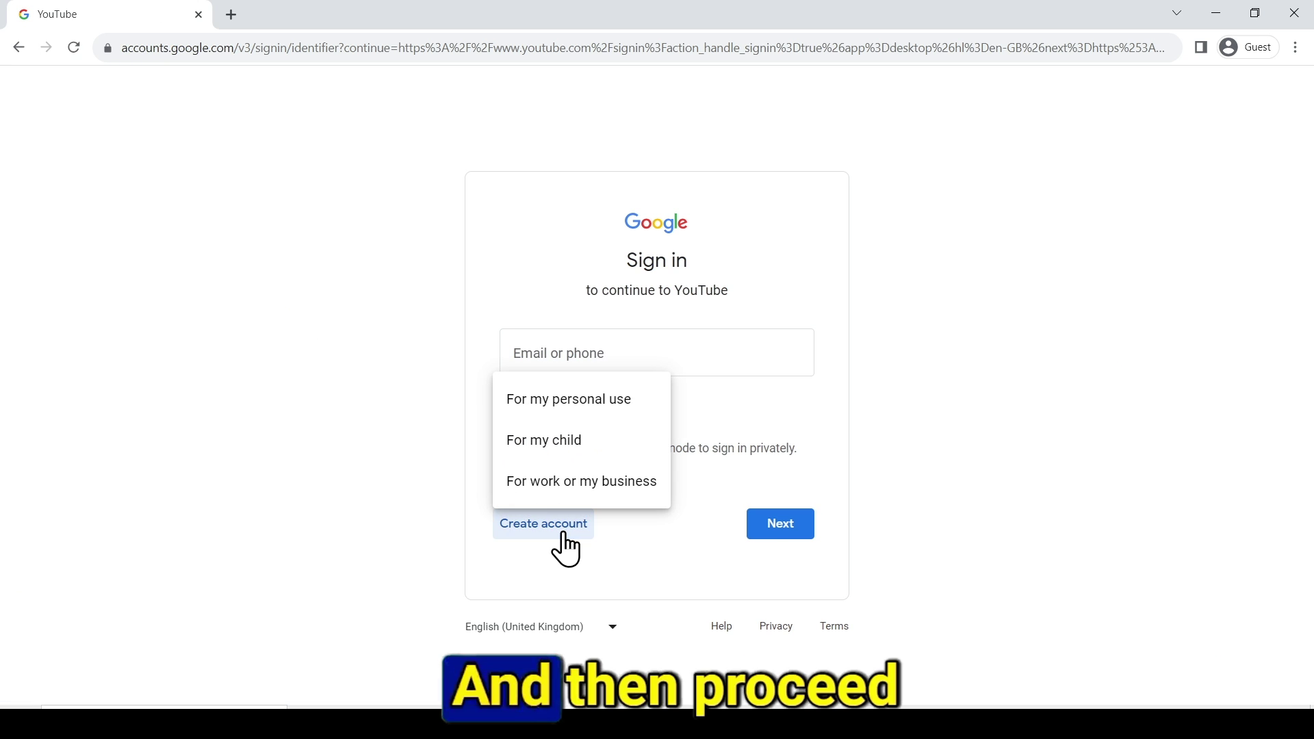
left_click(584, 337)
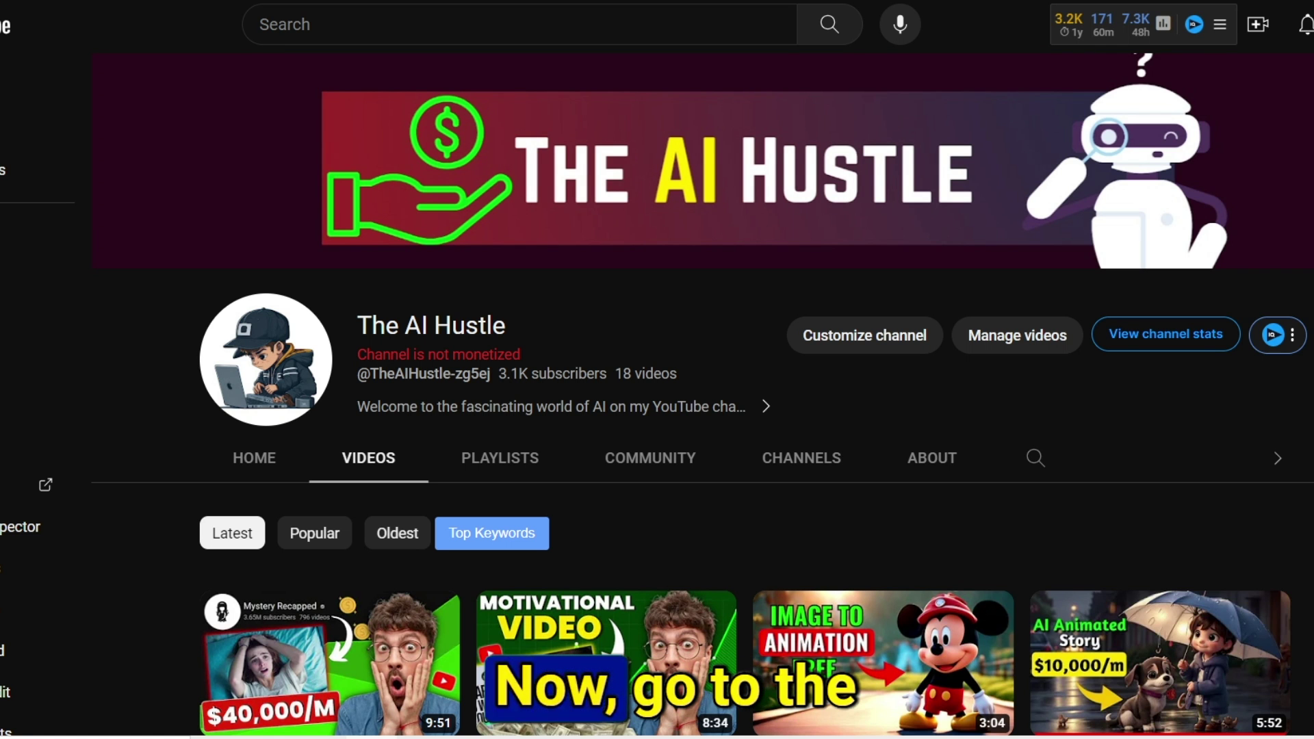
Go from account Settings to the channel list and start creating a new channel
left_click(1264, 23)
left_click(1133, 654)
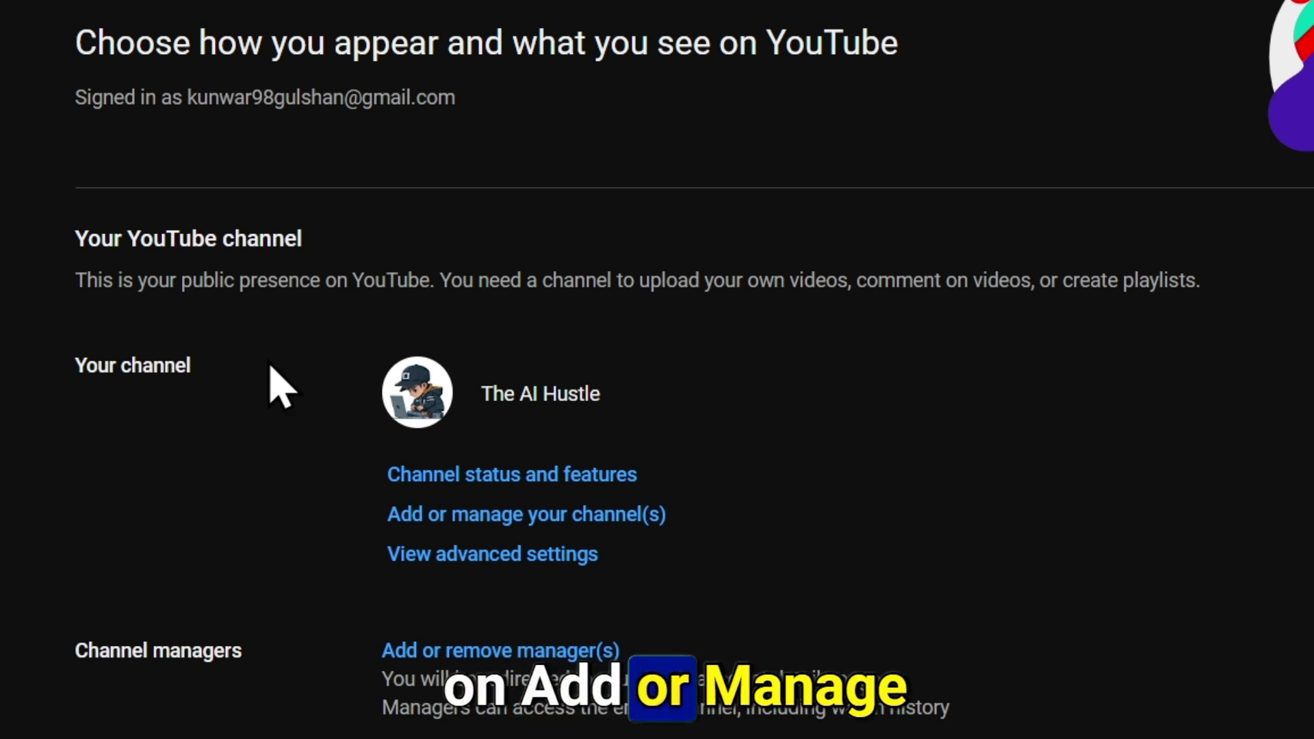
scroll(279, 389, "down", 2)
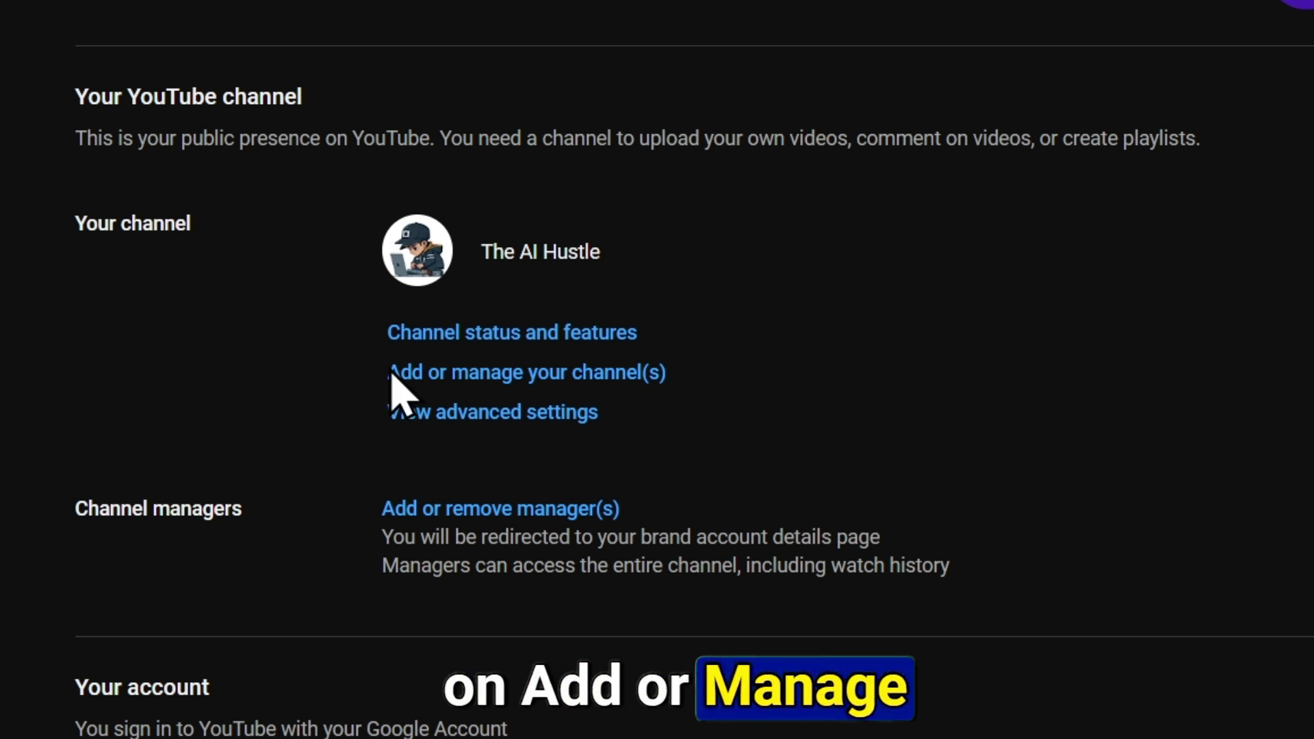
left_click(463, 376)
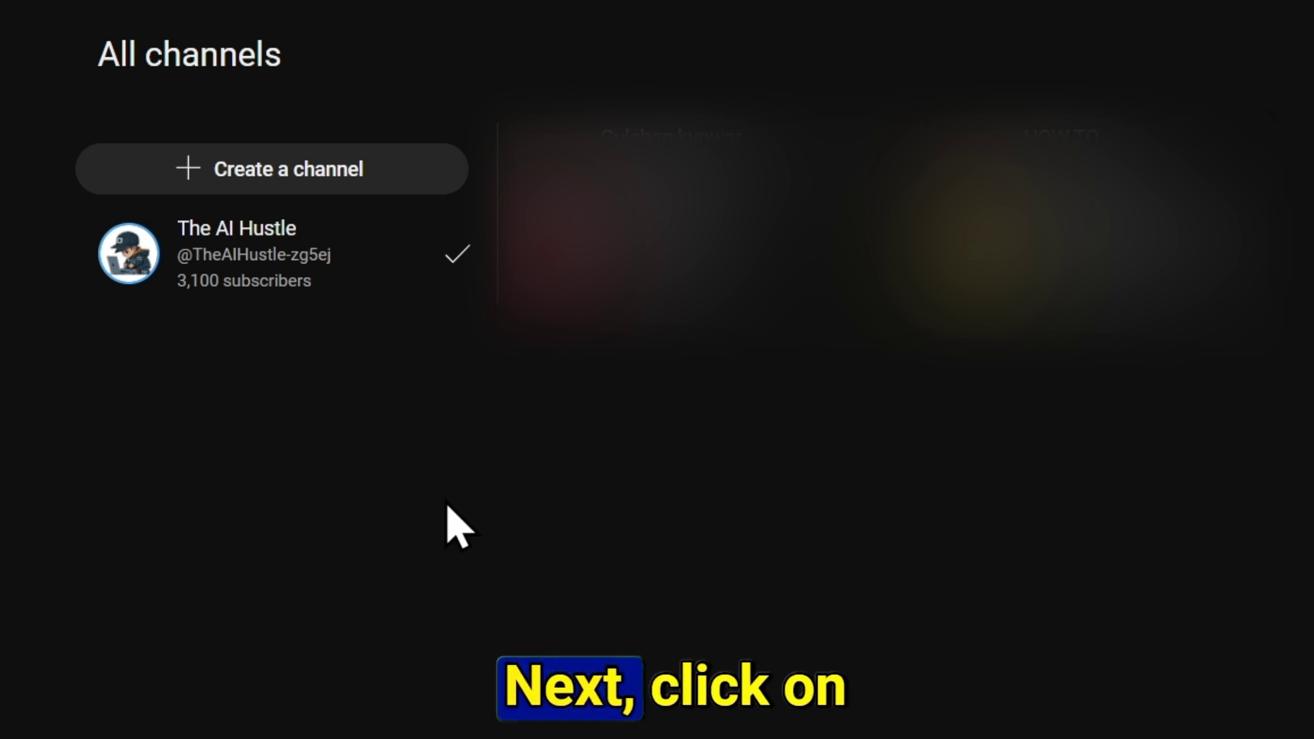
left_click(300, 192)
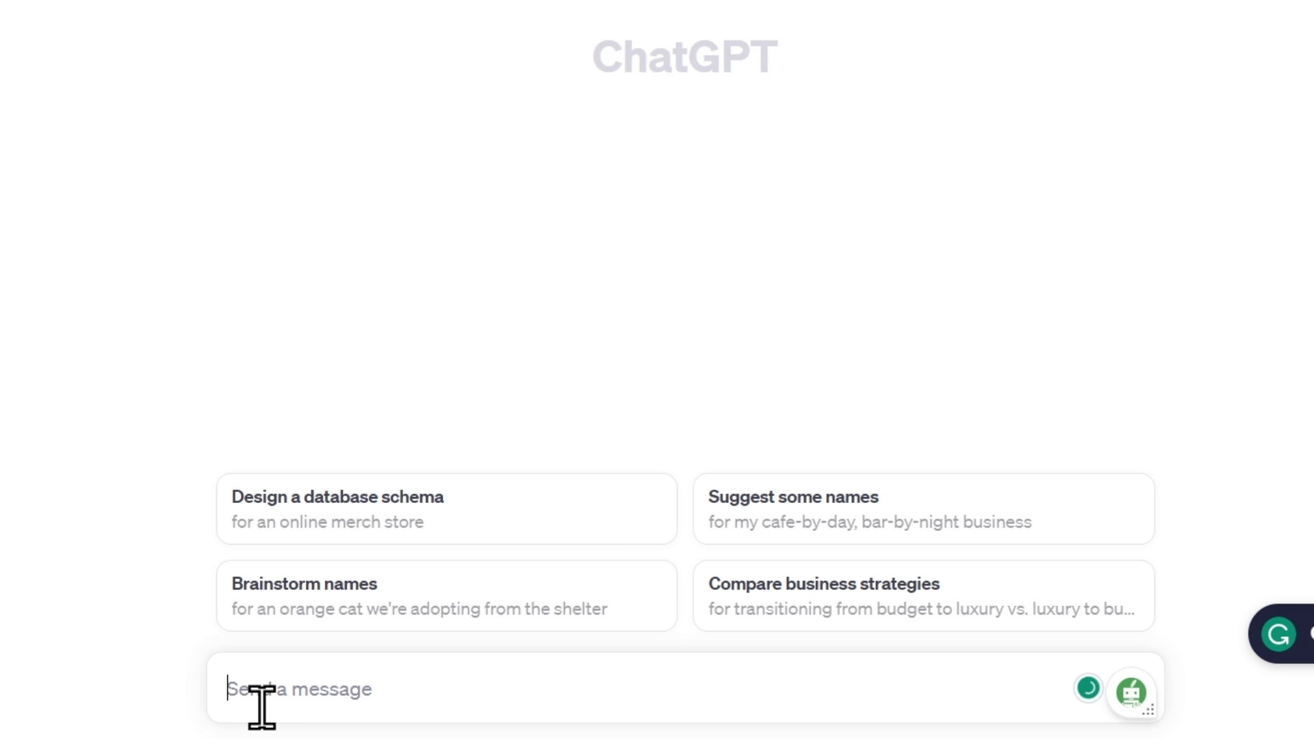
Ask ChatGPT for 30 scary-story channel names and select Haunting Whispers from the list
type("give me 30 scary story YouTube channel names ideas under the 15 words.")
left_click_drag(229, 696, 795, 680)
key("Right")
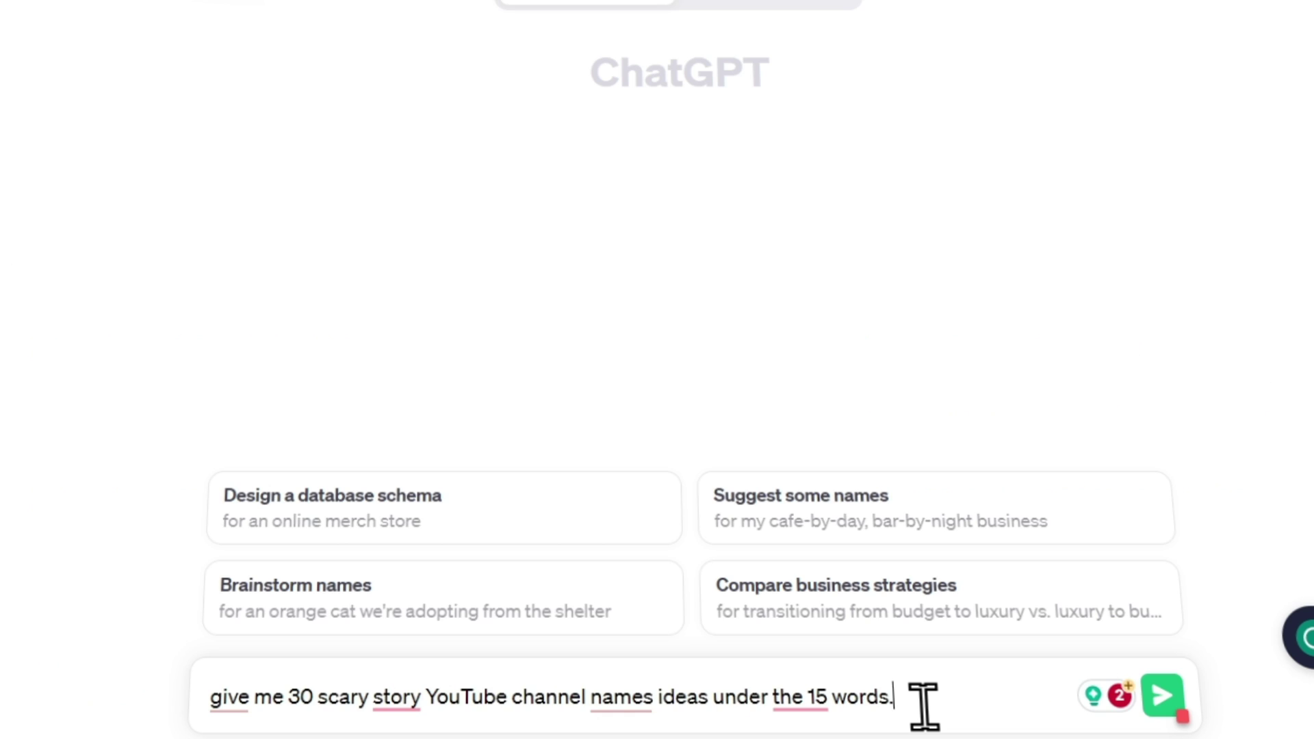
key("Return")
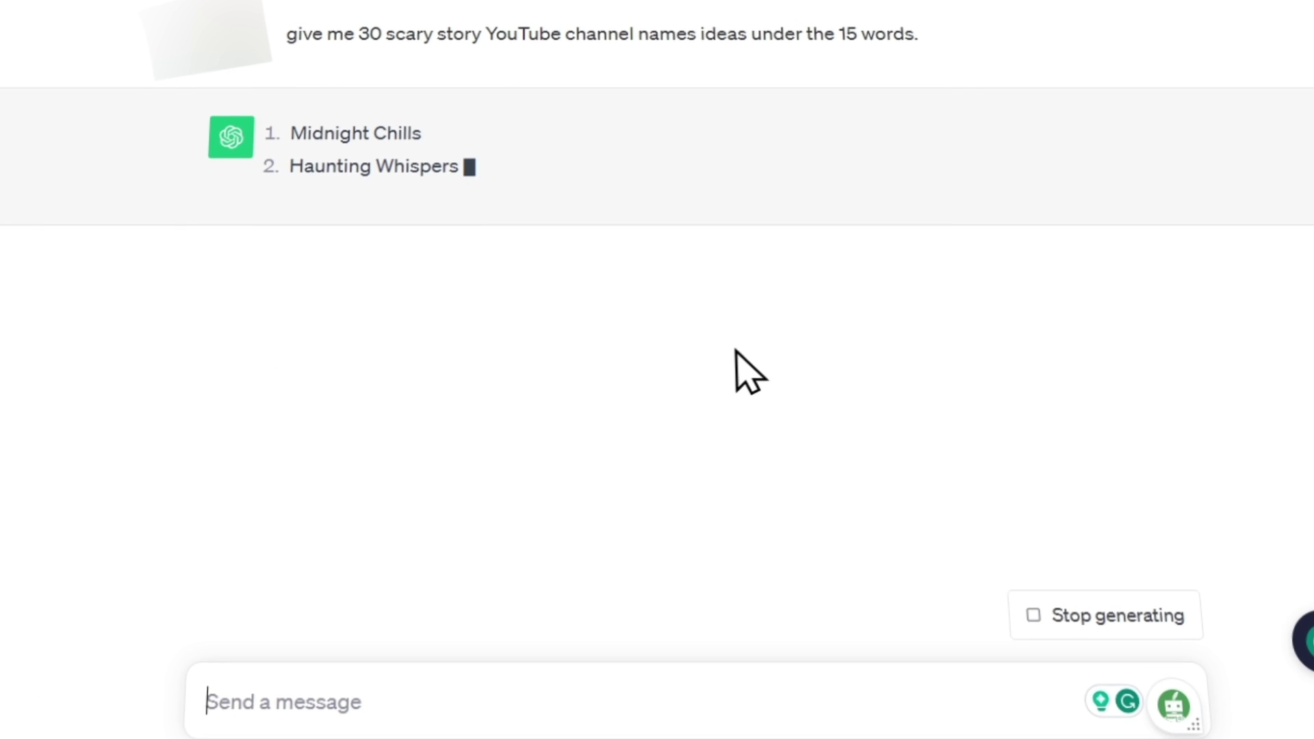
scroll(301, 287, "up", 4)
left_click_drag(264, 27, 445, 582)
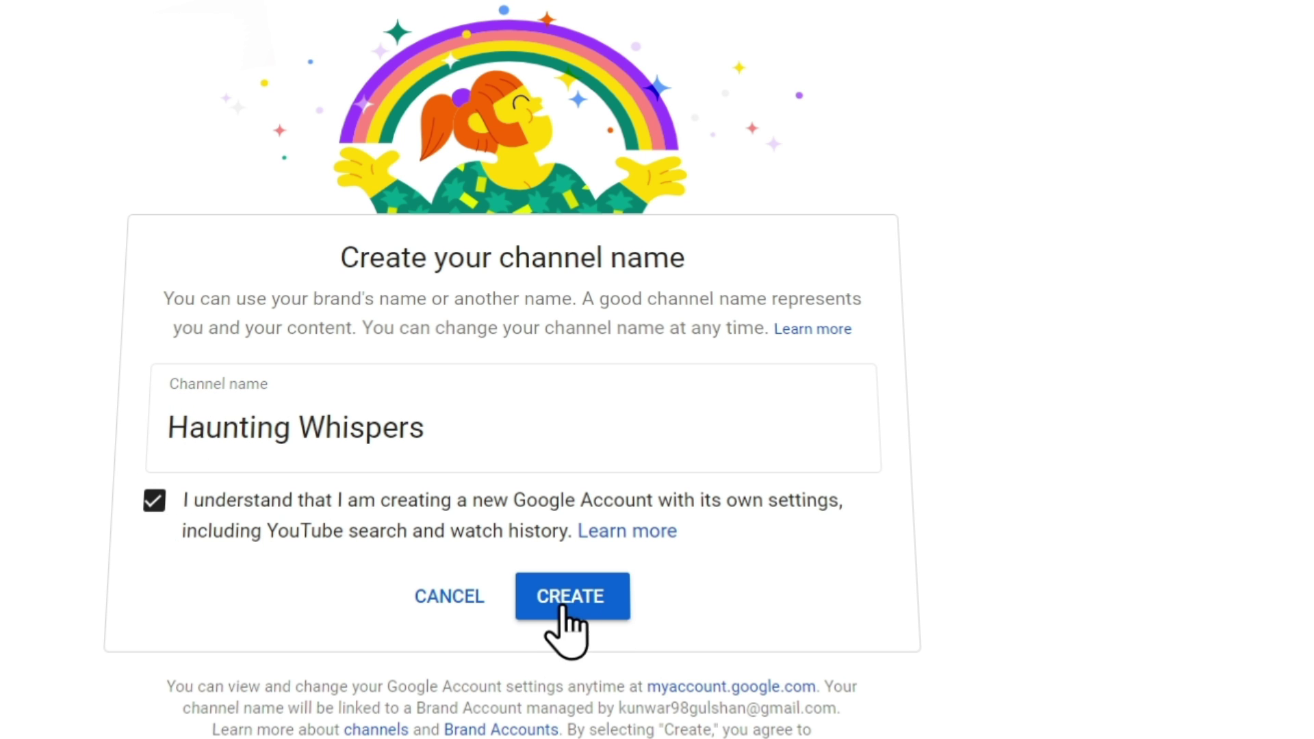
Confirm creation of the channel with the name Haunting Whispers filled in
left_click(573, 601)
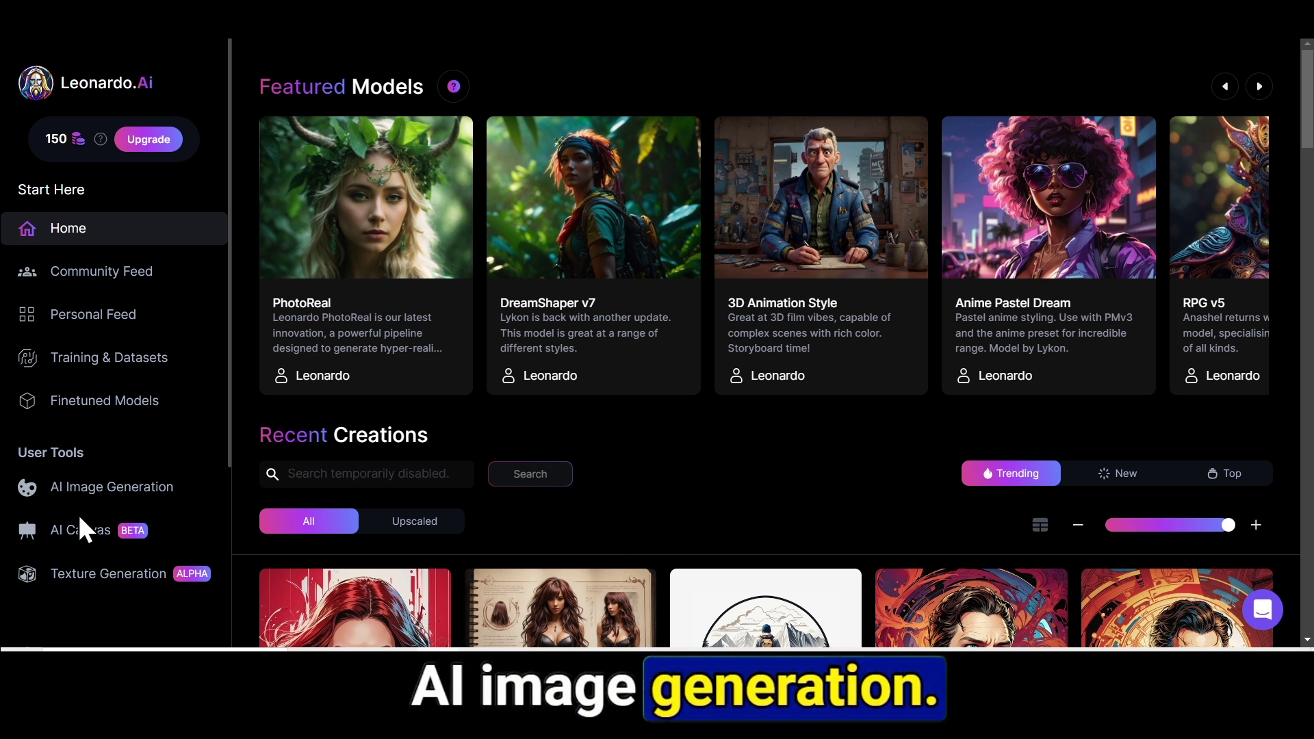
In AI Image Generation, set a 1:1 aspect ratio and paste the scary-story logo prompt
left_click(78, 490)
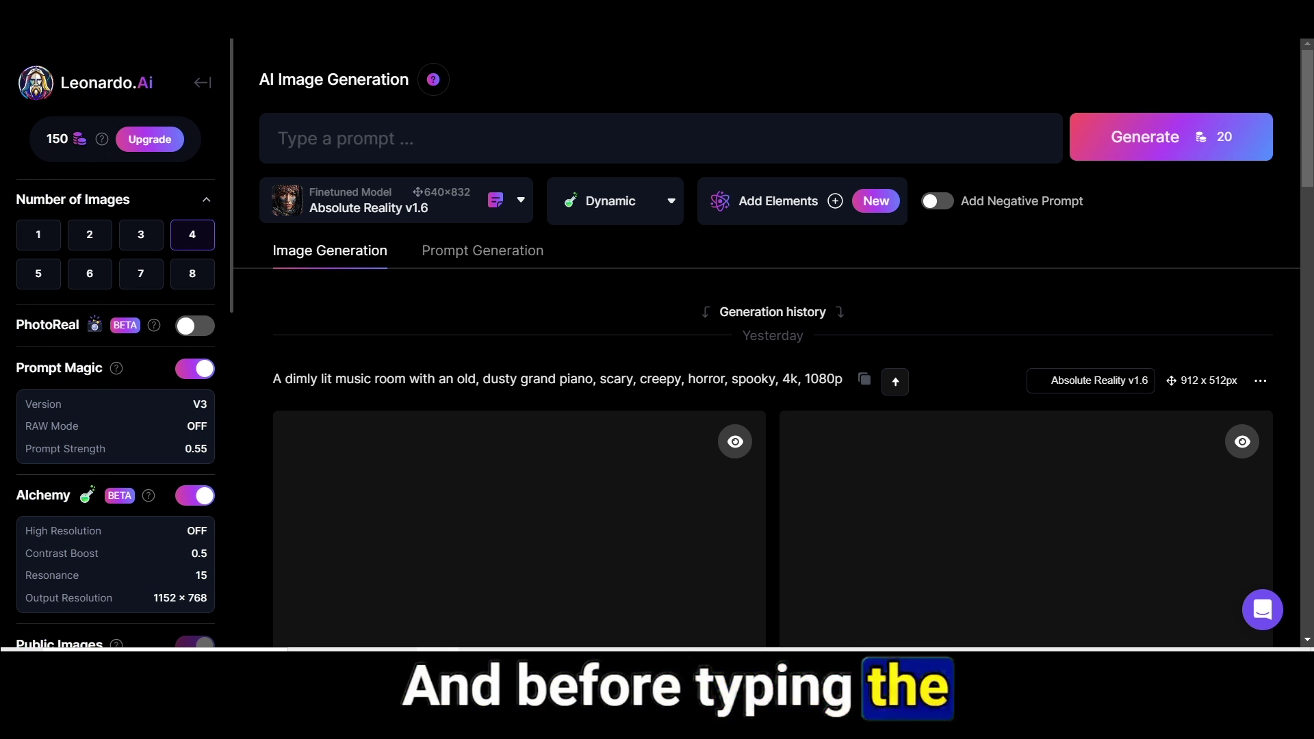
scroll(117, 424, "down", 8)
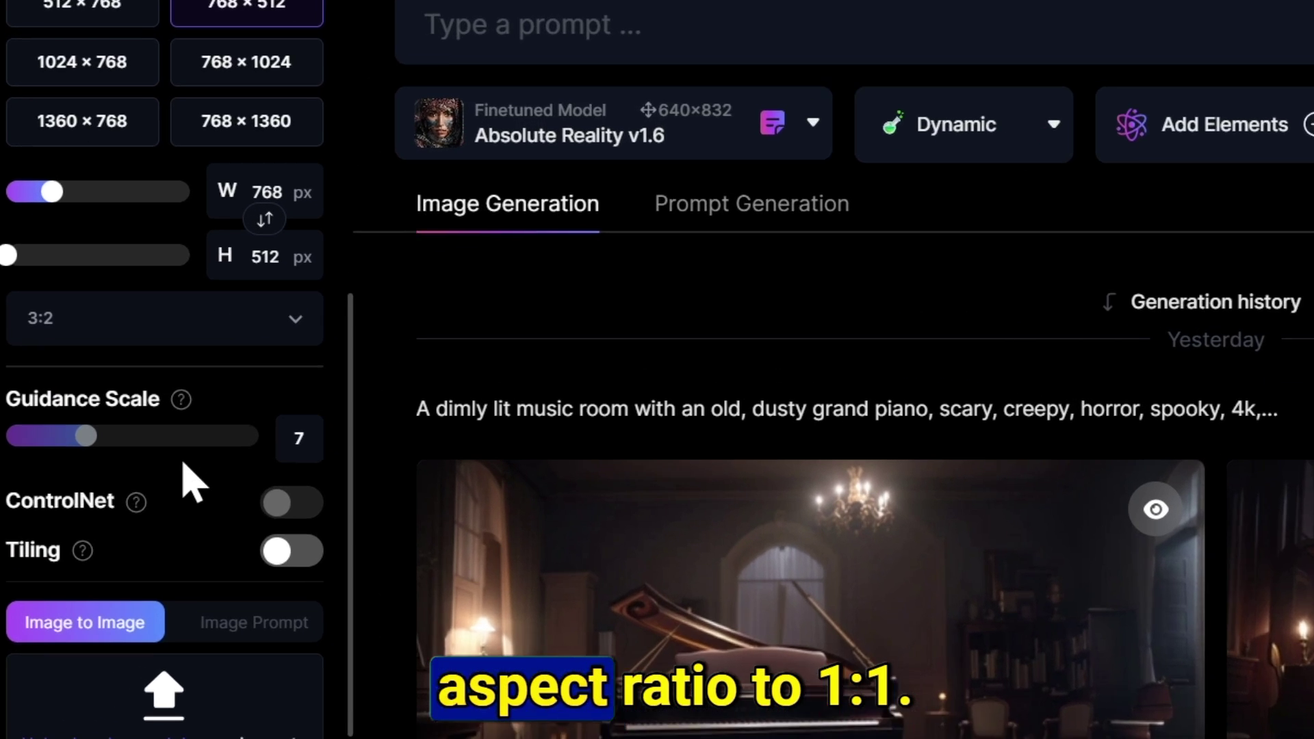
left_click(216, 337)
left_click(123, 401)
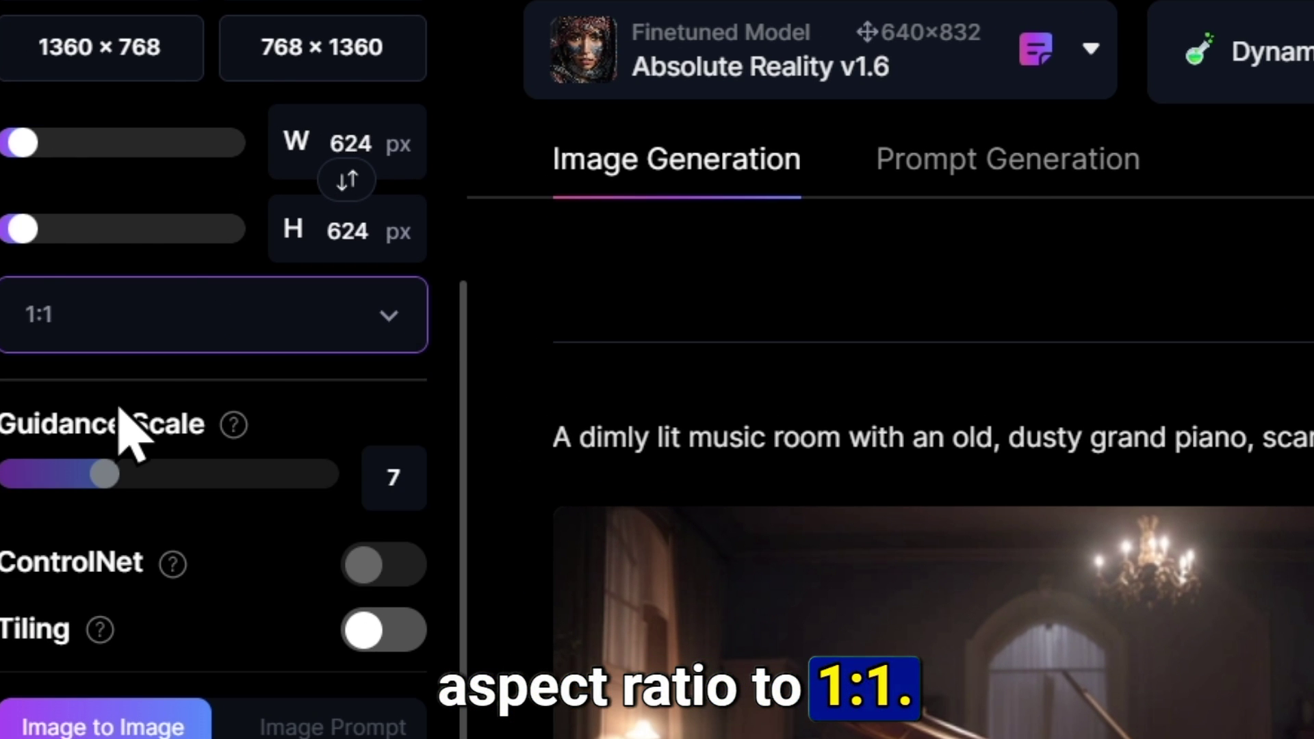
type("a scary story YouTube channel logo")
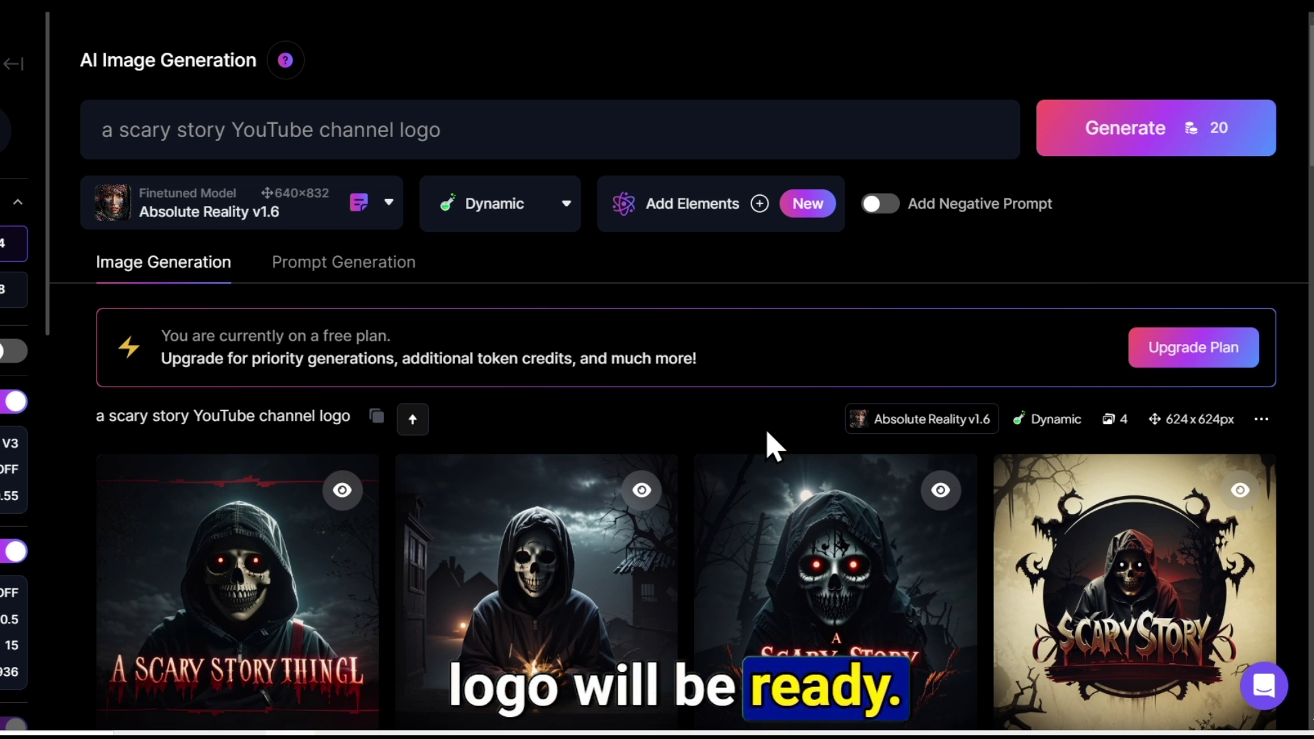
scroll(765, 429, "down", 3)
mouse_move(895, 383)
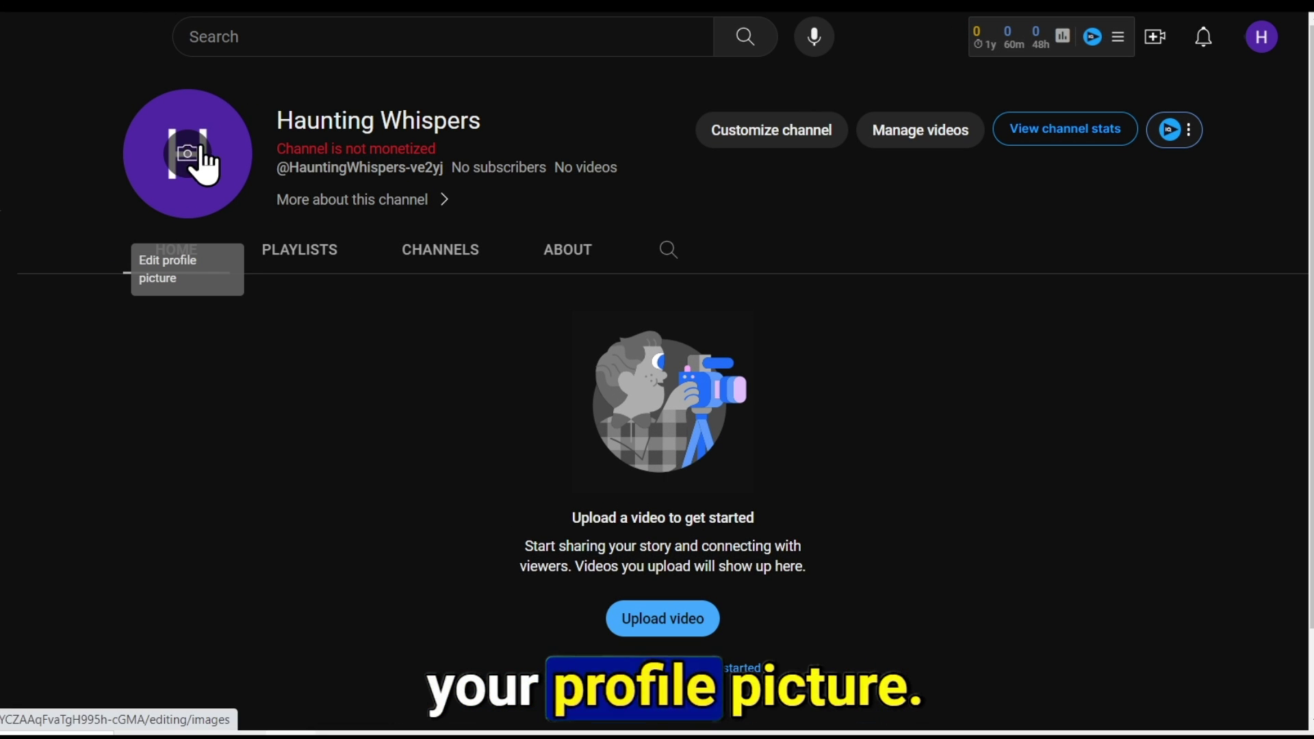
Upload the hooded red-eyed skull logo as the profile picture and apply the crop
left_click(193, 168)
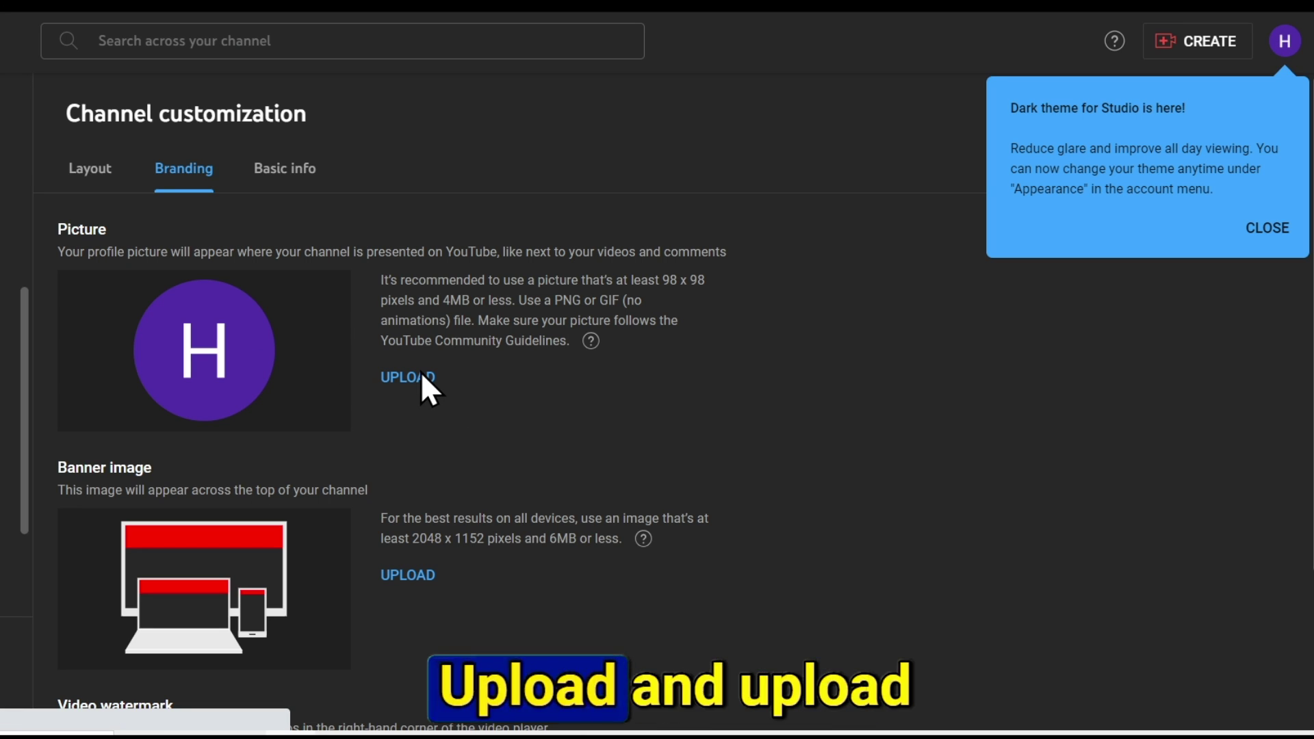
left_click(421, 372)
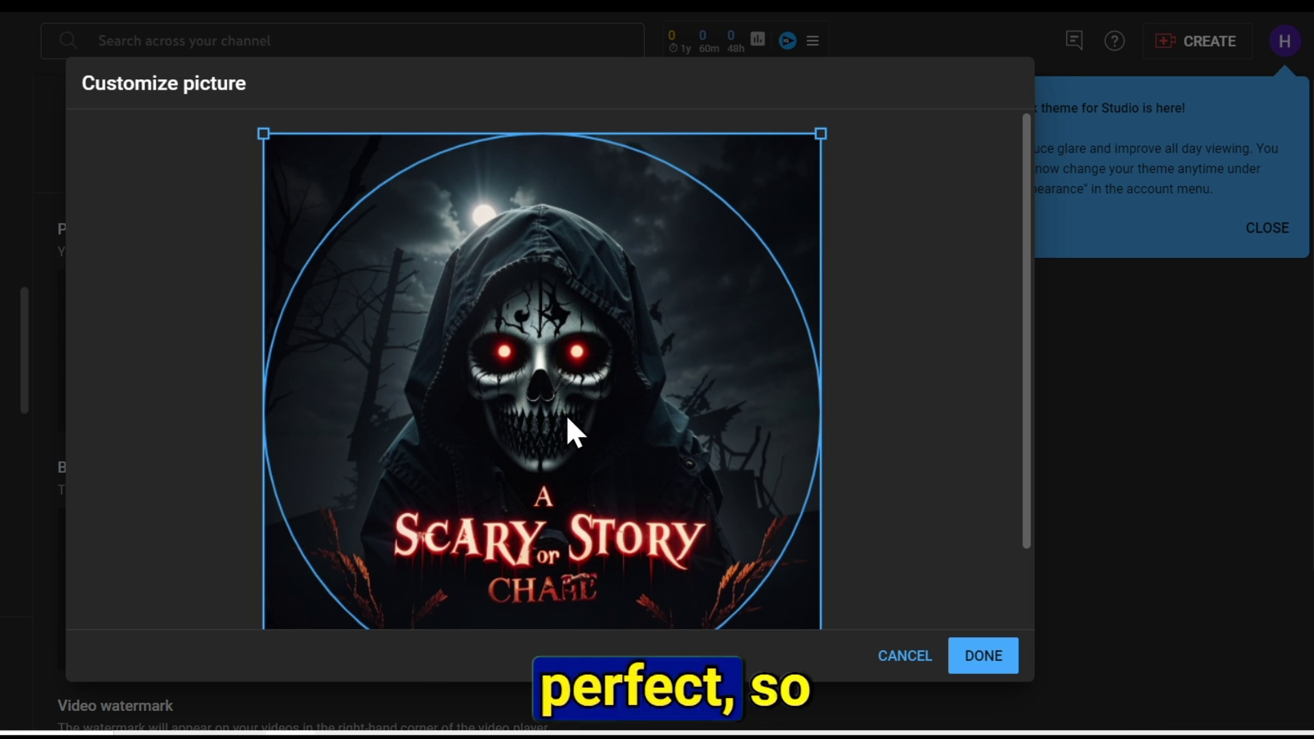
left_click(983, 658)
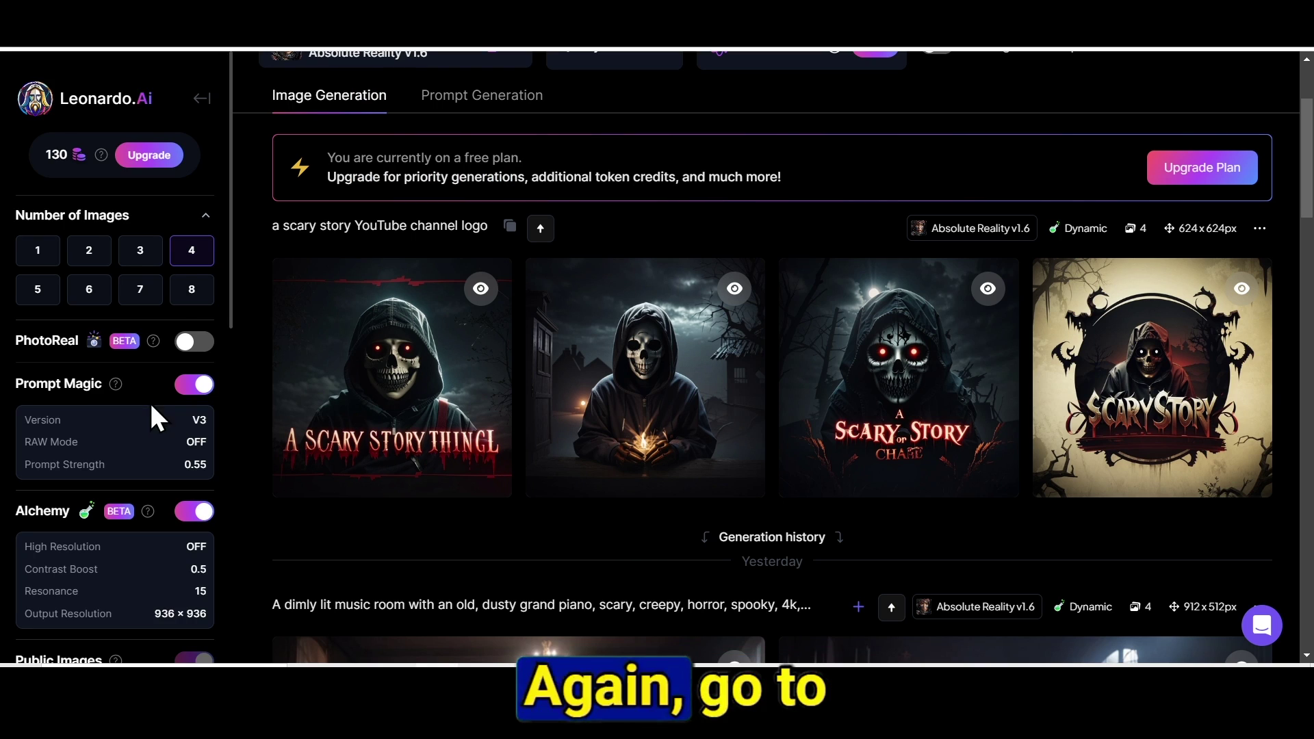
Set the aspect ratio to 16:9 and generate images from the channel banner prompt
scroll(141, 479, "down", 3)
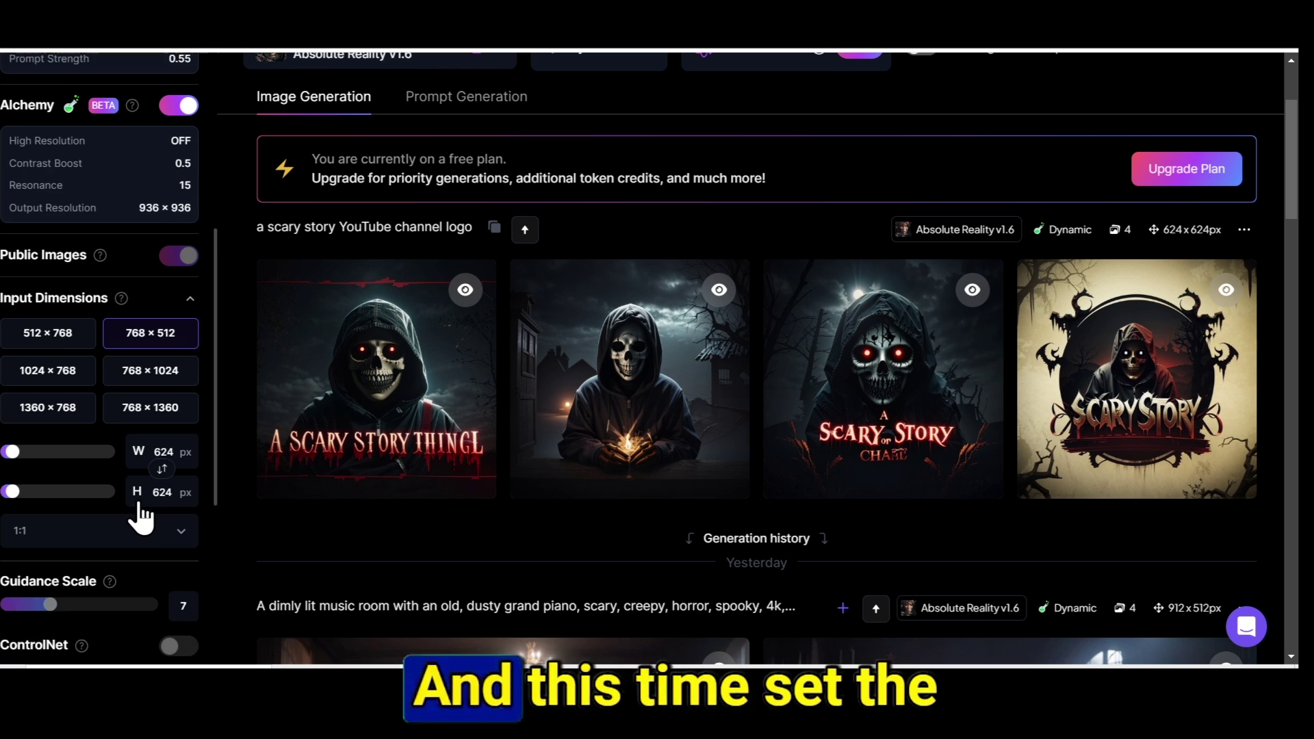
left_click(104, 430)
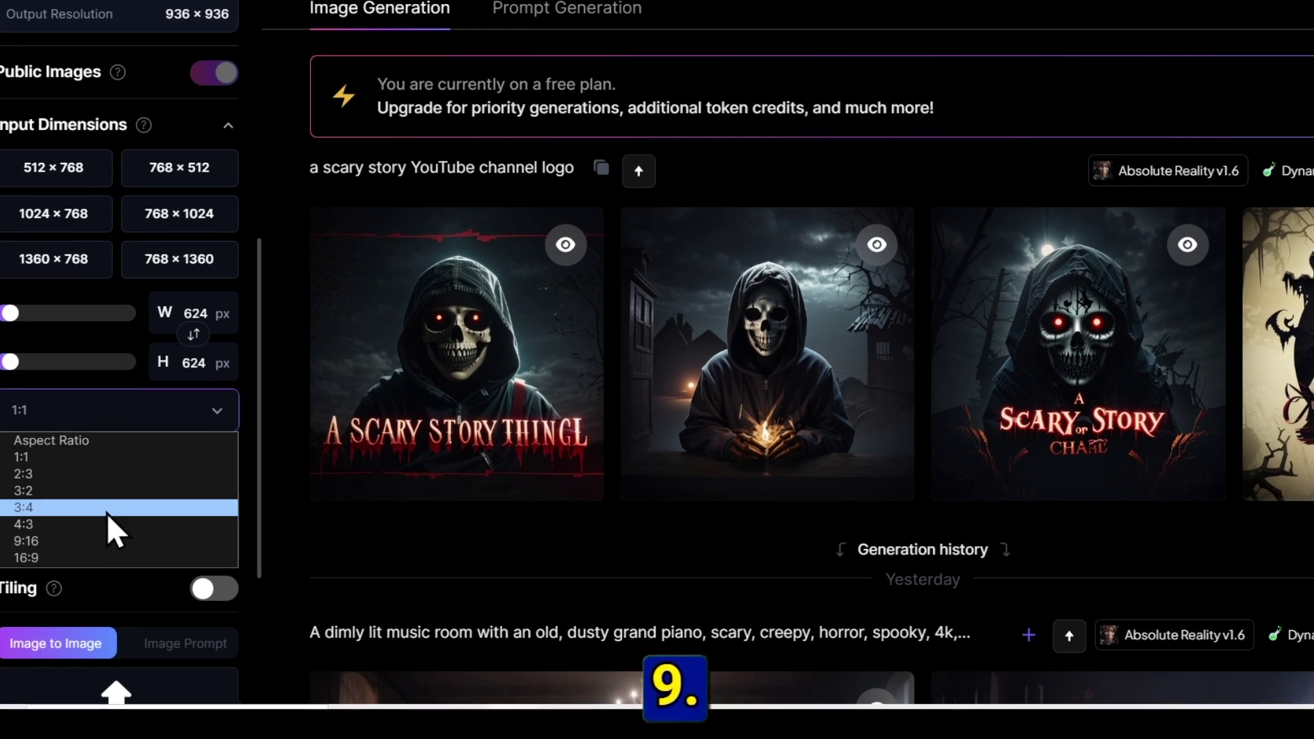
left_click(73, 551)
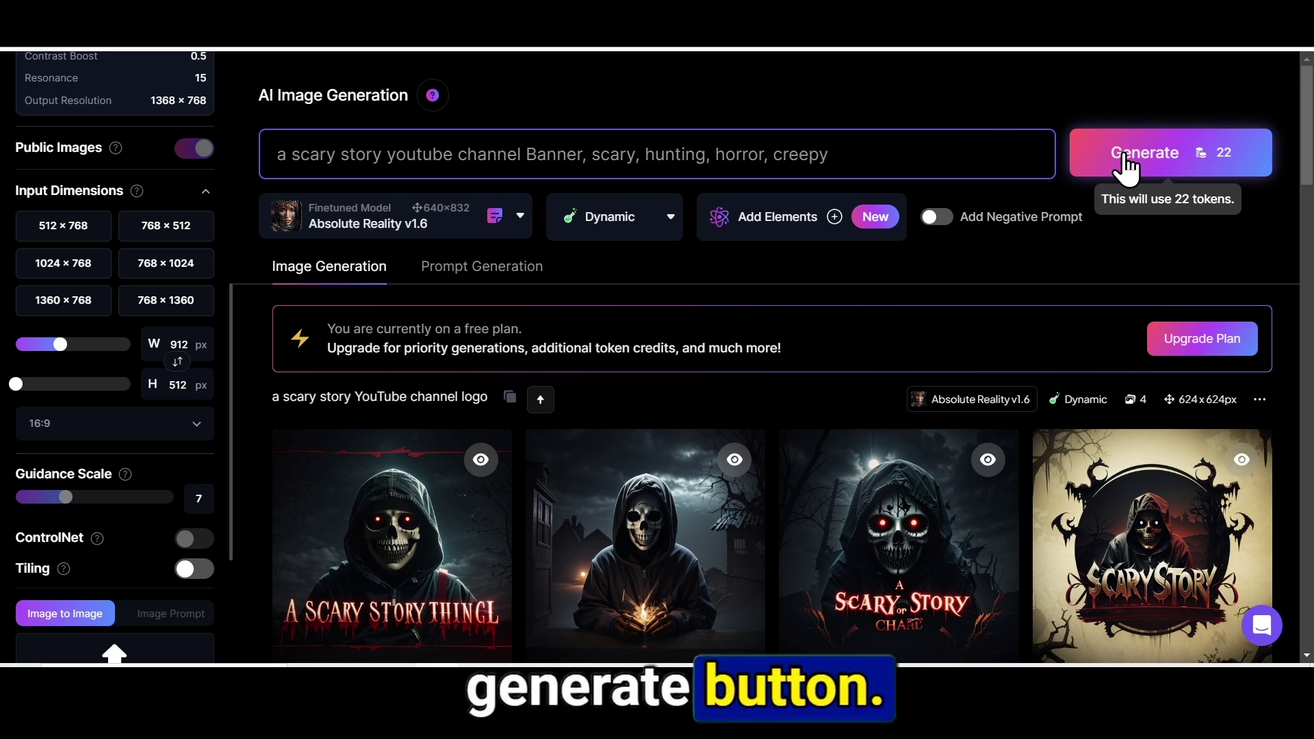
left_click(1112, 147)
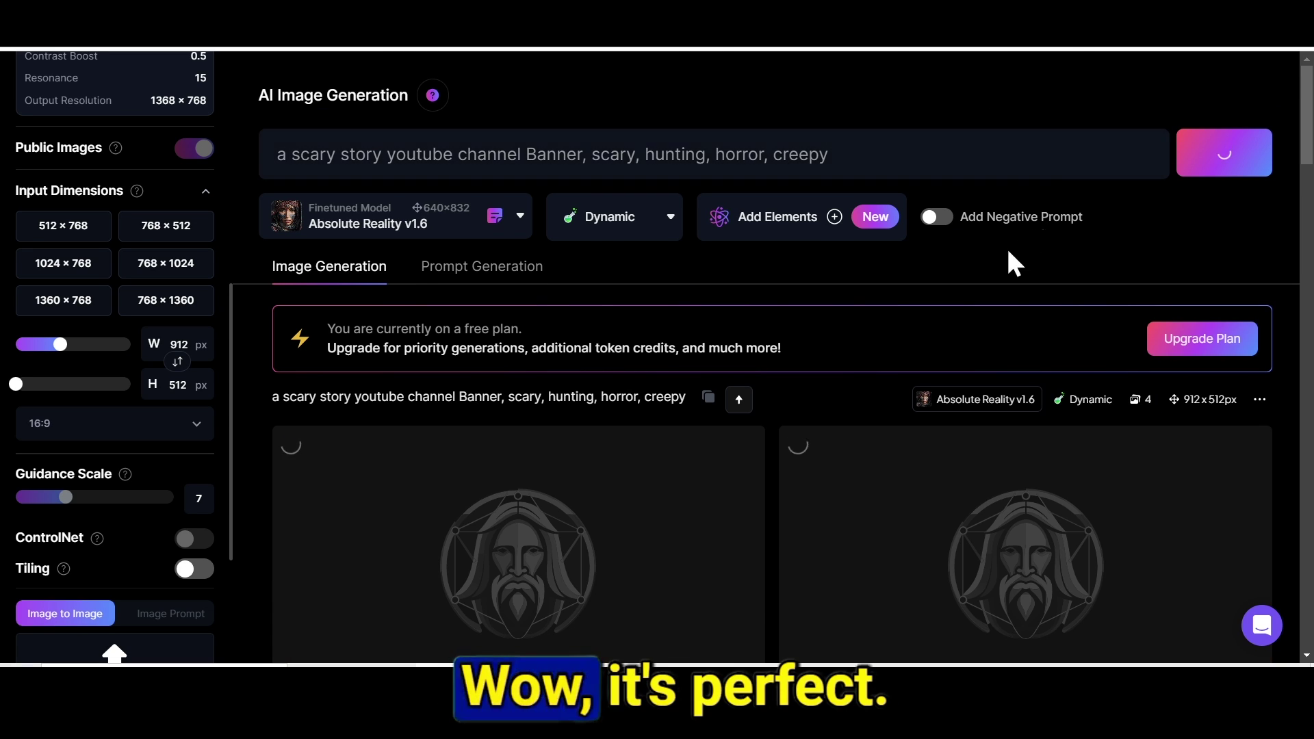
scroll(859, 233, "down", 3)
scroll(853, 220, "down", 4)
mouse_move(909, 543)
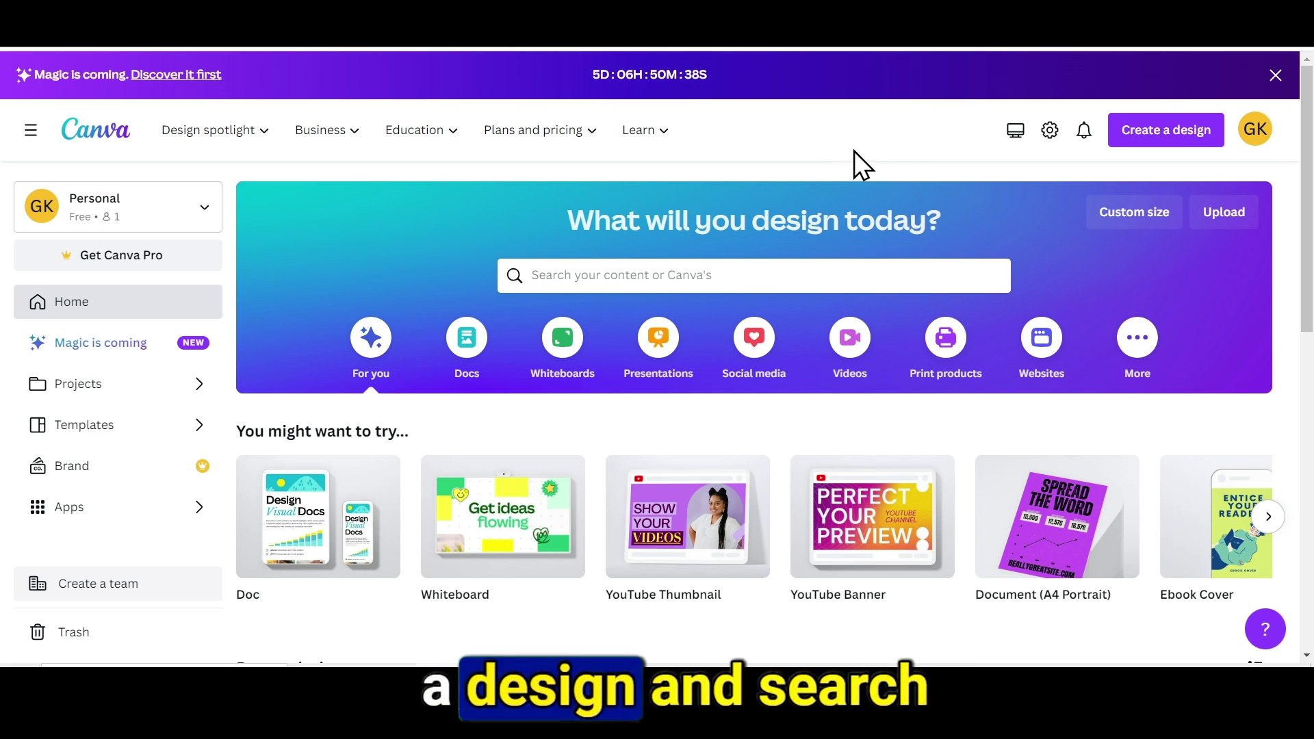
Create a YouTube Banner design from the Let's Dance Together template, then delete its banner group
left_click(1137, 130)
type("youtube banner")
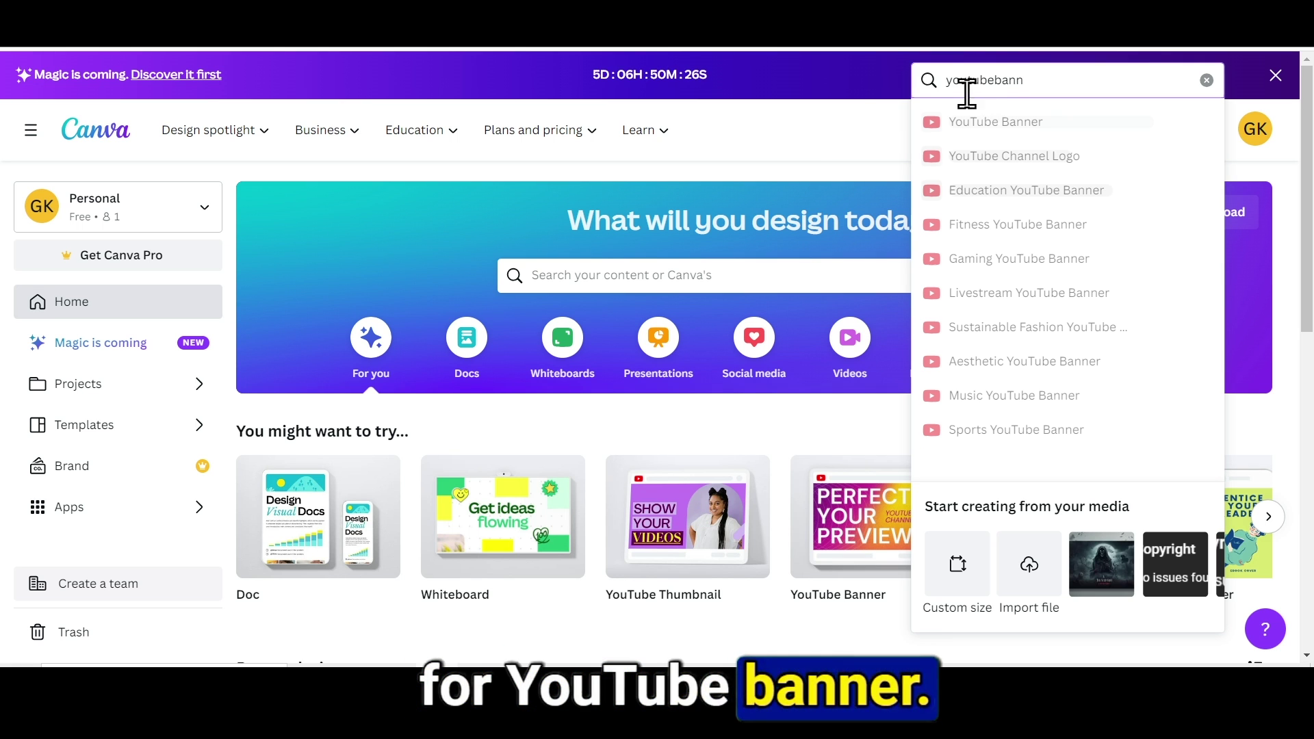
left_click(1017, 119)
scroll(250, 457, "down", 4)
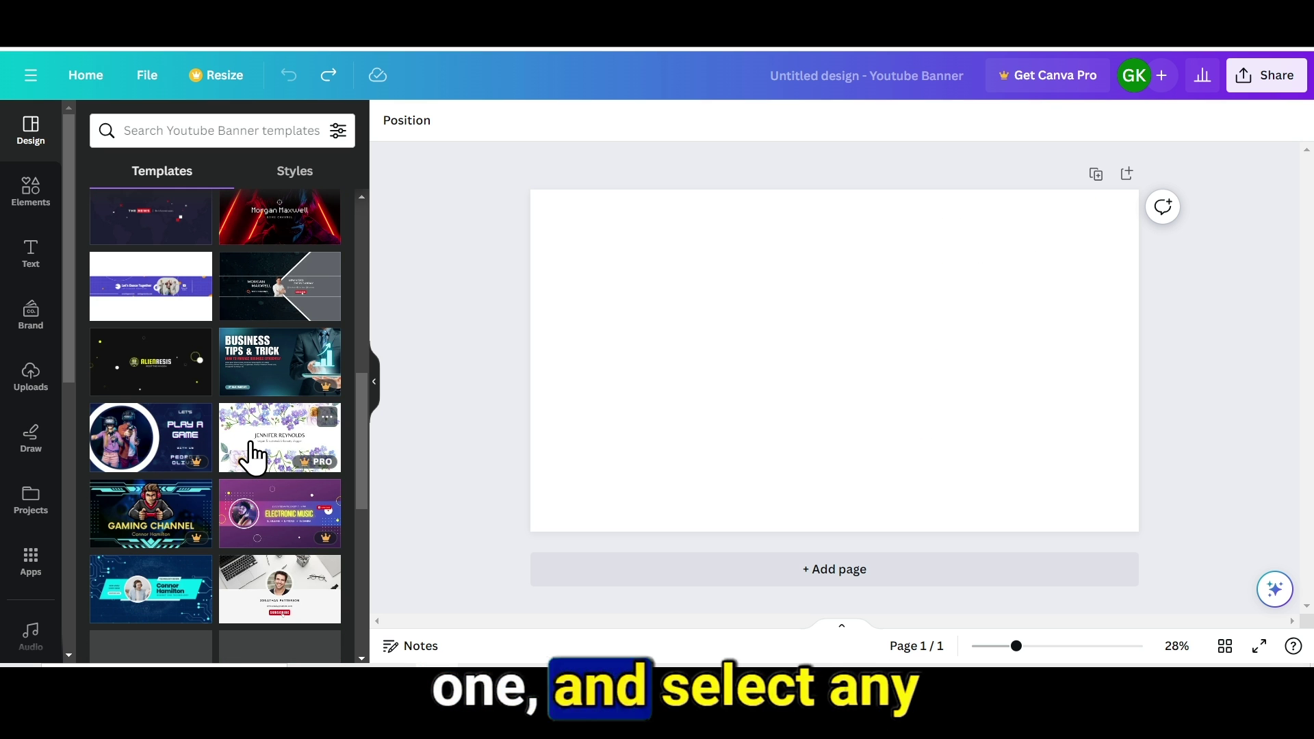
left_click(112, 294)
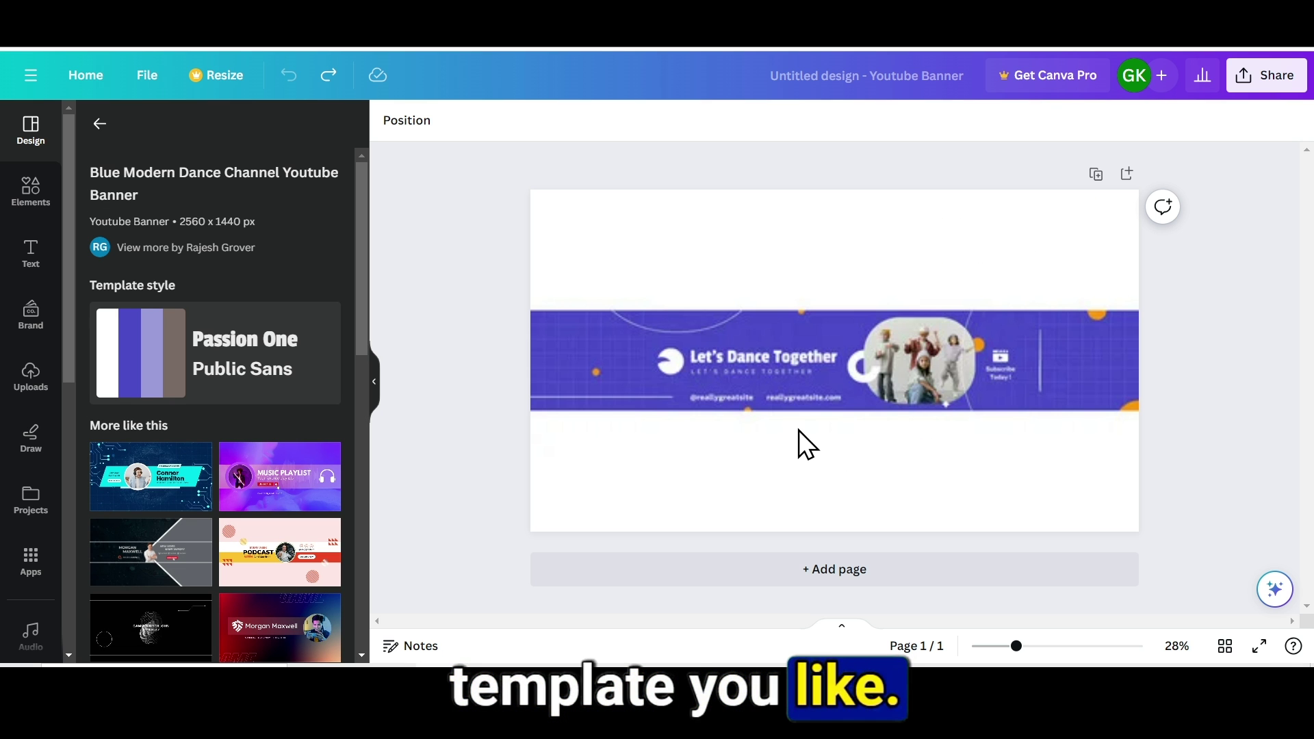
left_click(561, 327)
left_click(1052, 384)
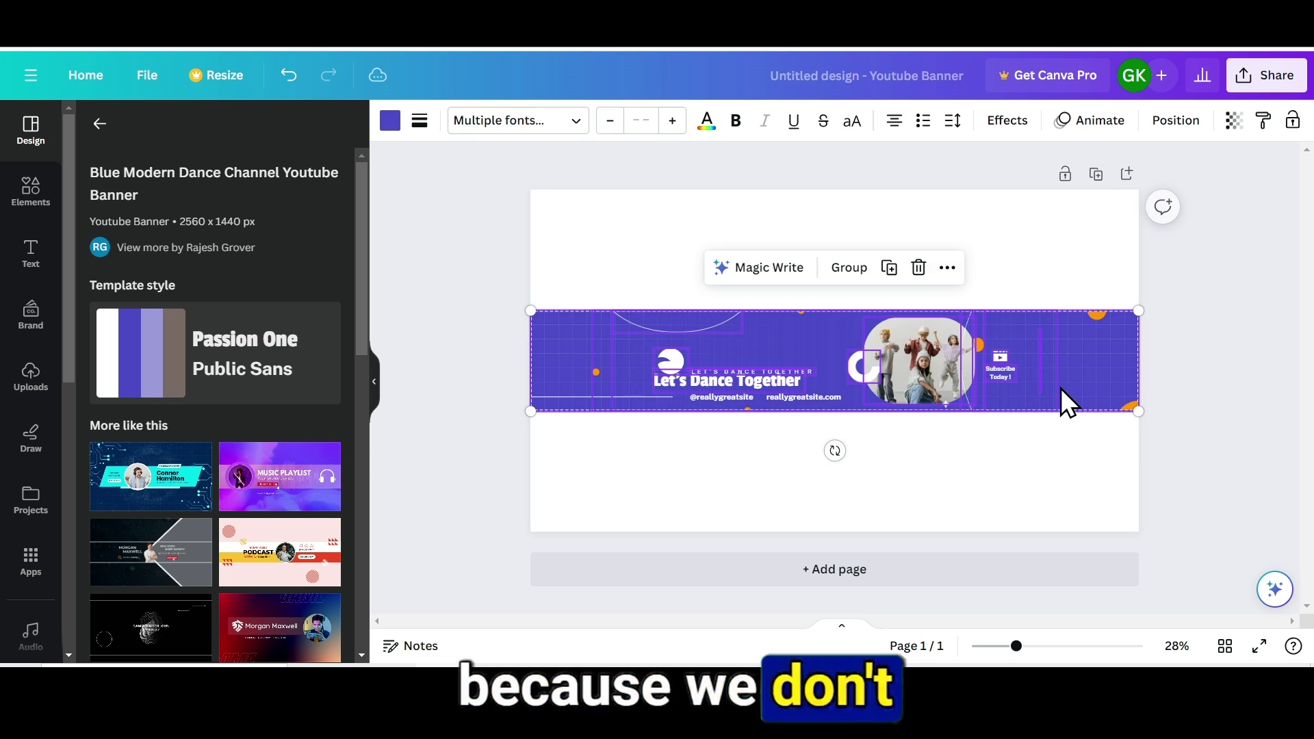
key("Delete")
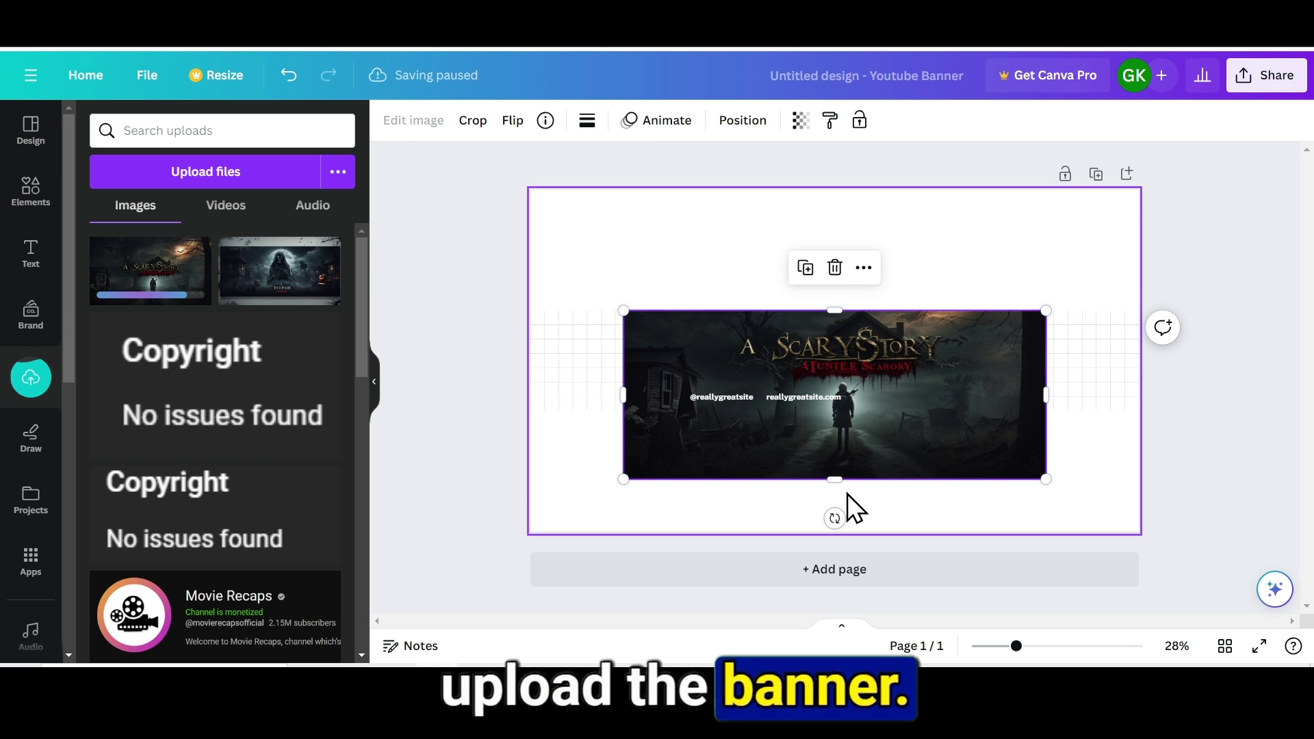
Enlarge the scary story image to span the page and crop it into a thin banner strip
left_click_drag(807, 400, 724, 405)
left_click_drag(979, 481, 1138, 534)
left_click_drag(558, 312, 531, 301)
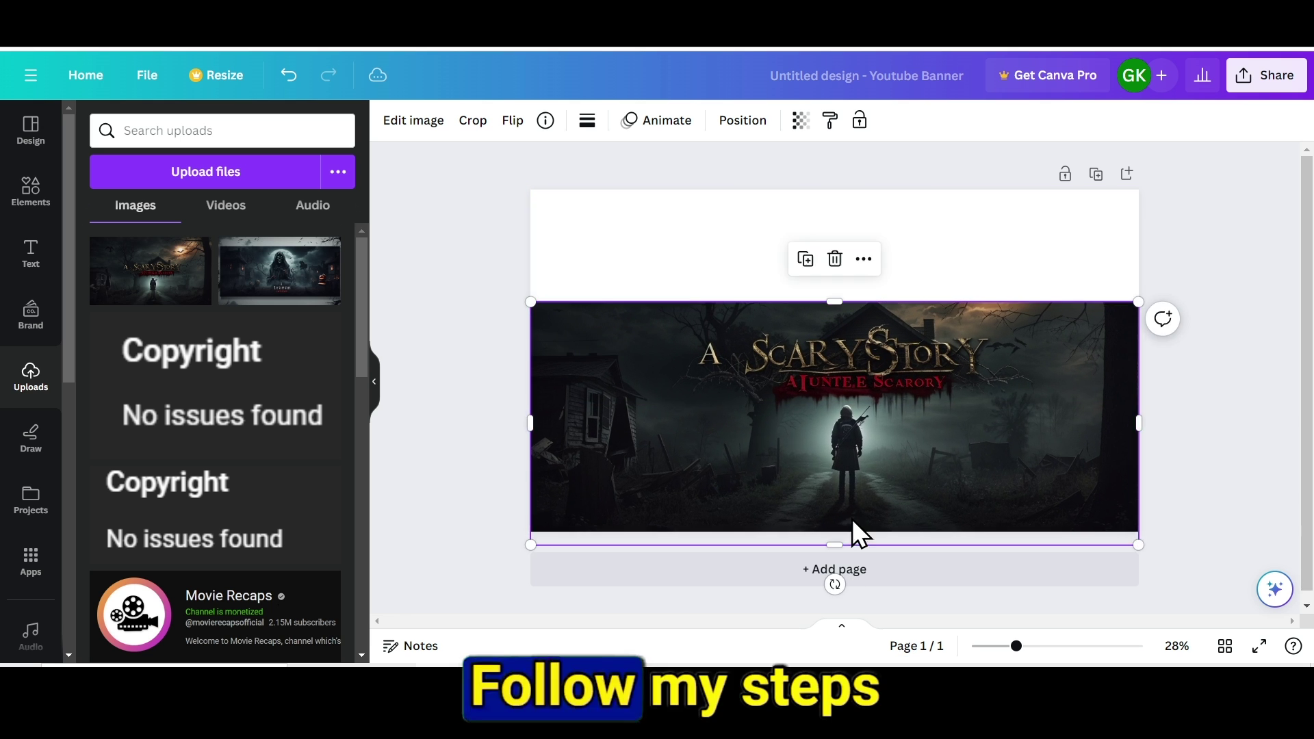
left_click_drag(854, 532, 827, 412)
left_click_drag(1138, 355, 1173, 356)
mouse_move(531, 302)
left_mouse_down()
mouse_move(513, 297)
mouse_move(522, 304)
left_mouse_up()
left_click_drag(850, 304, 849, 309)
left_click(777, 478)
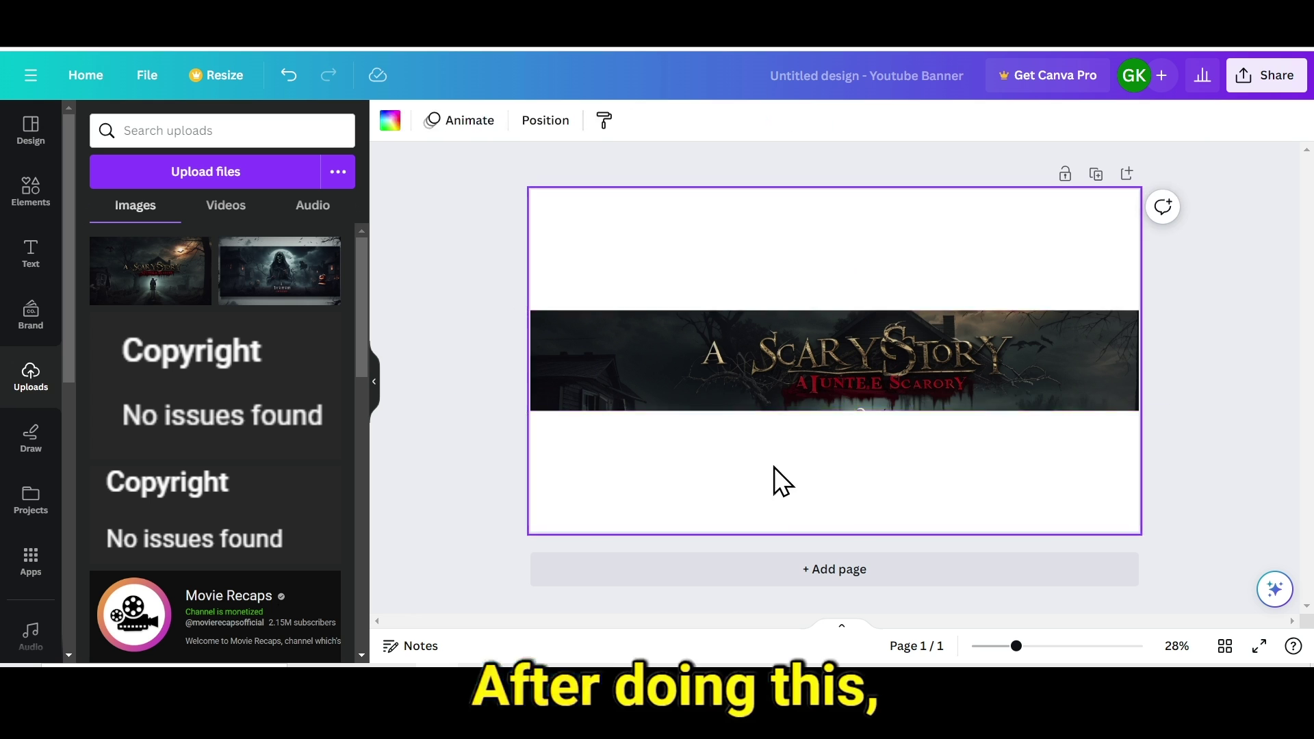
Download the banner design as a PNG
left_click(1263, 76)
left_click(1087, 521)
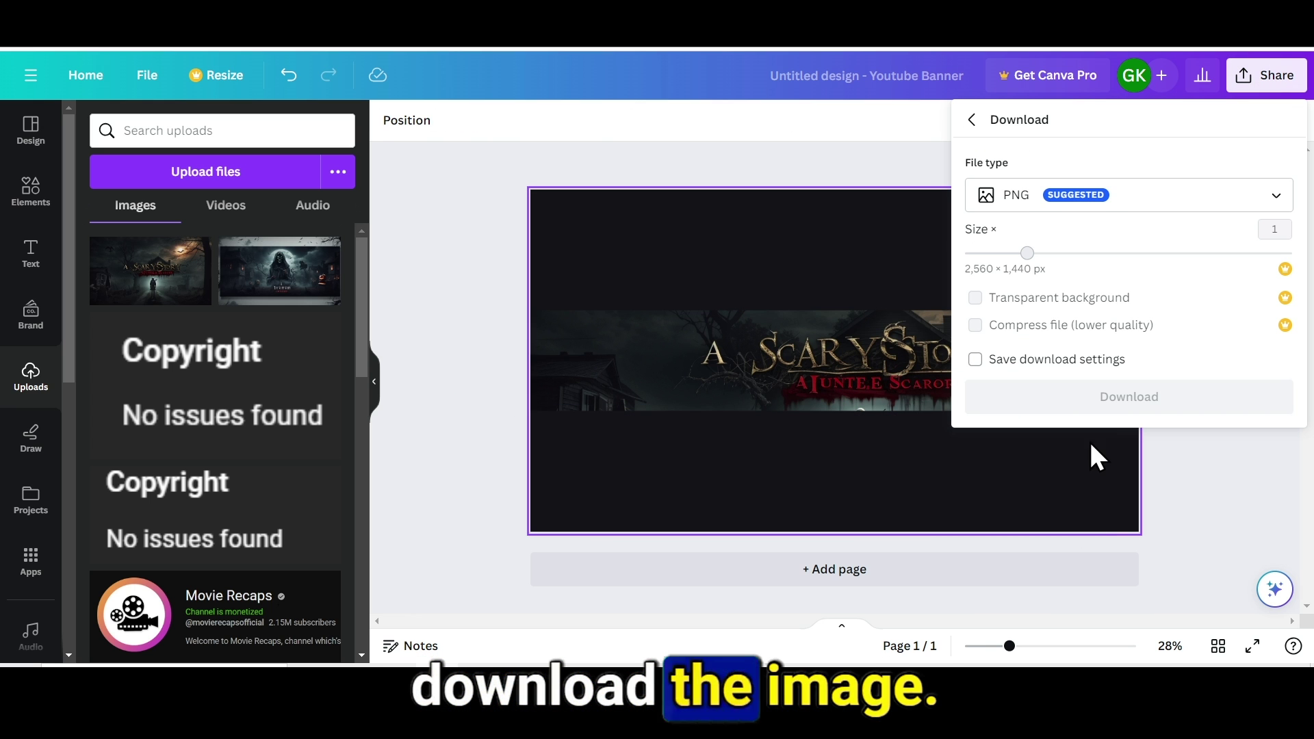
left_click(1111, 409)
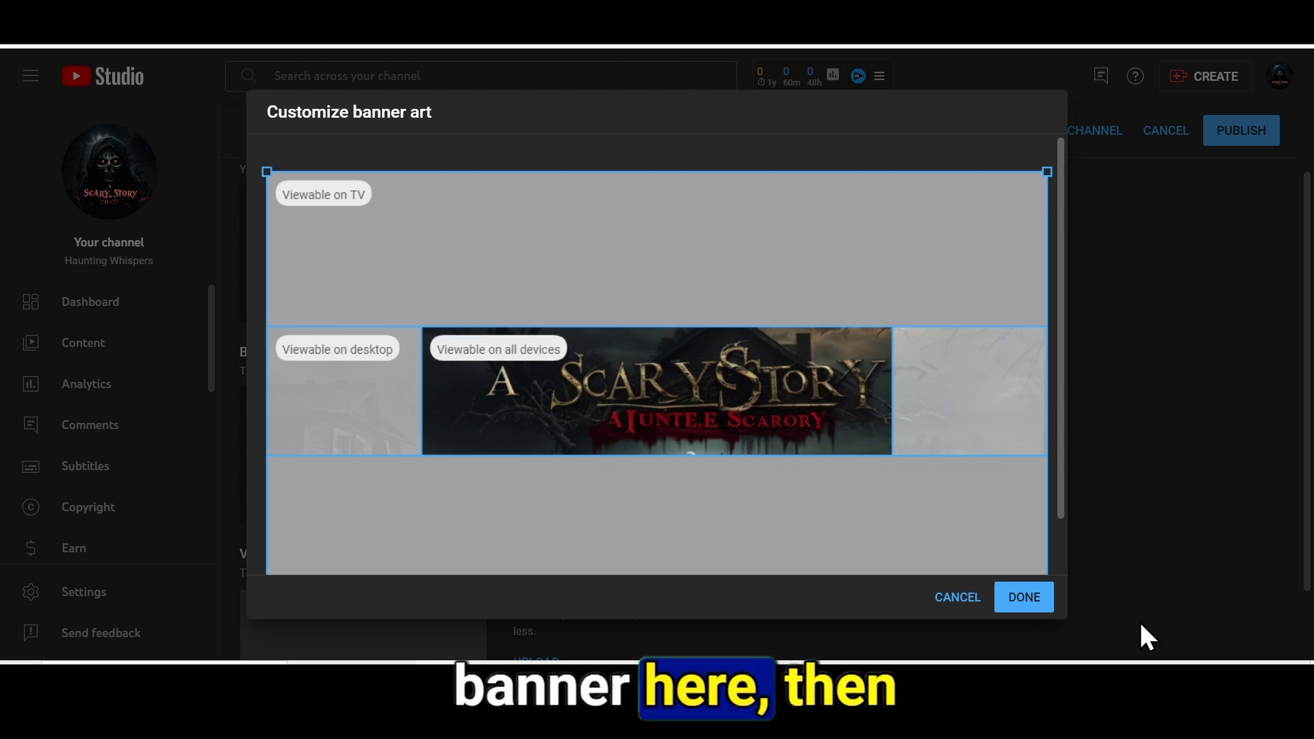
Confirm the crop to apply the A Scary Story image as banner art
left_click(1022, 609)
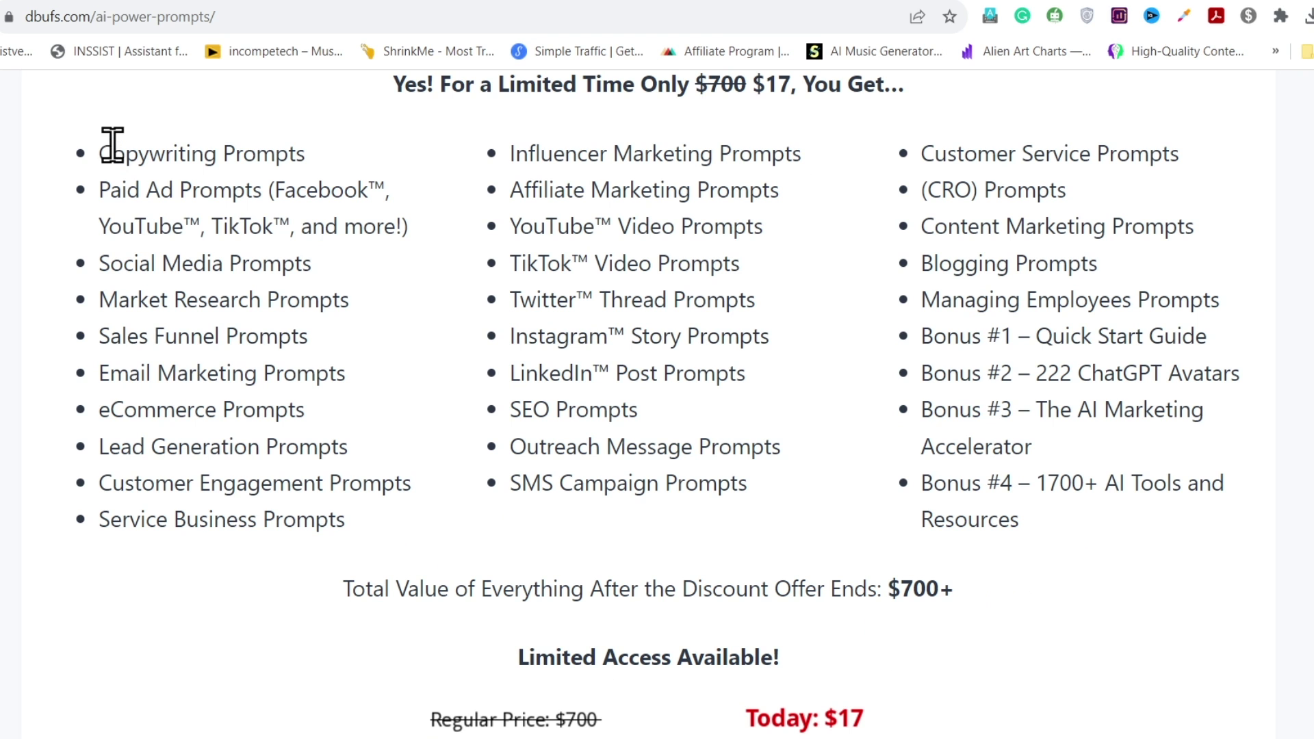
left_click_drag(281, 185, 581, 193)
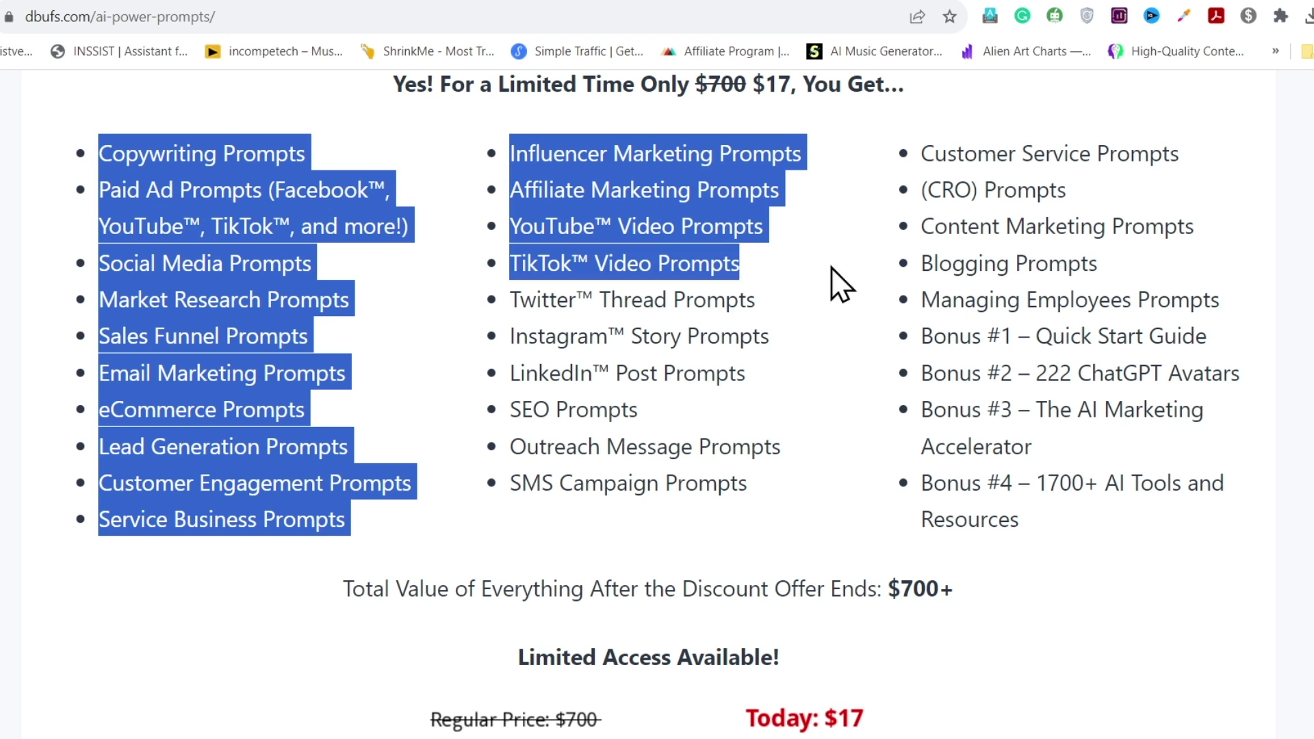
left_click_drag(833, 269, 1093, 376)
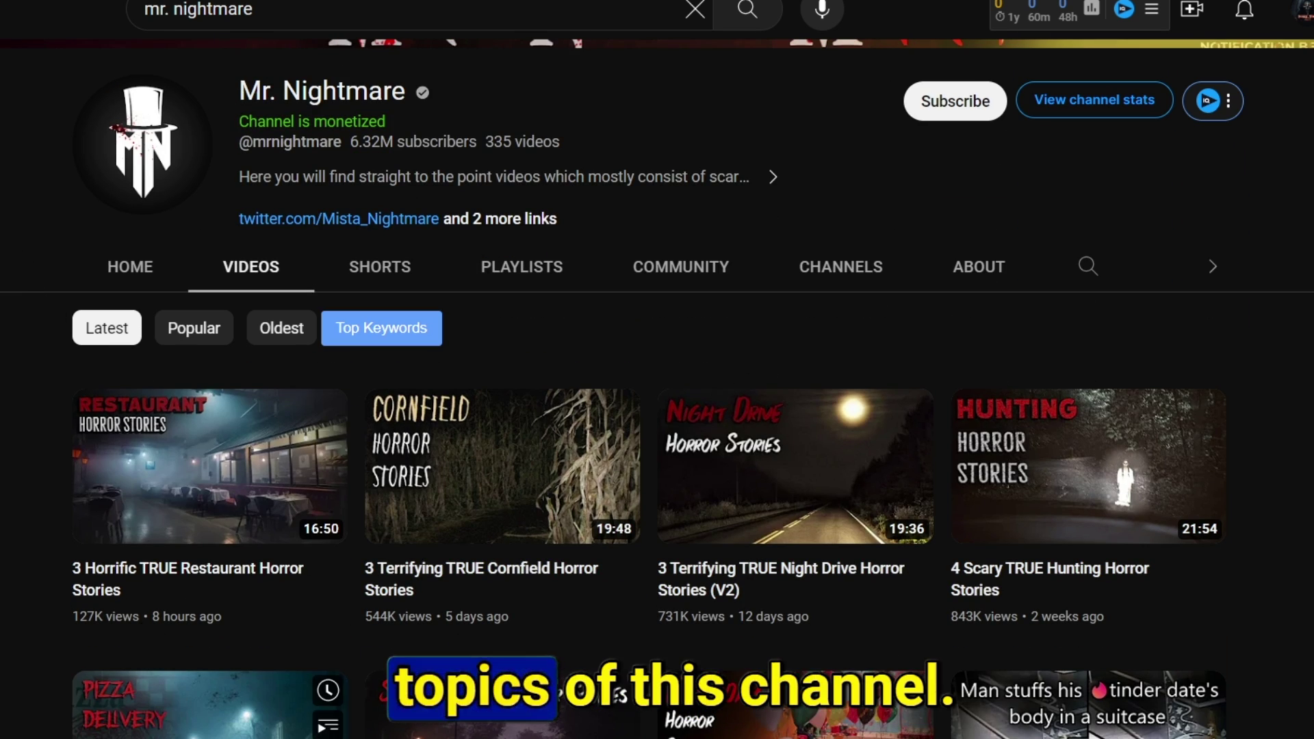
Scroll to popular uploads and select the 29M-view '3 Creepy True School Lockdown Stories' title
scroll(753, 424, "down", 6)
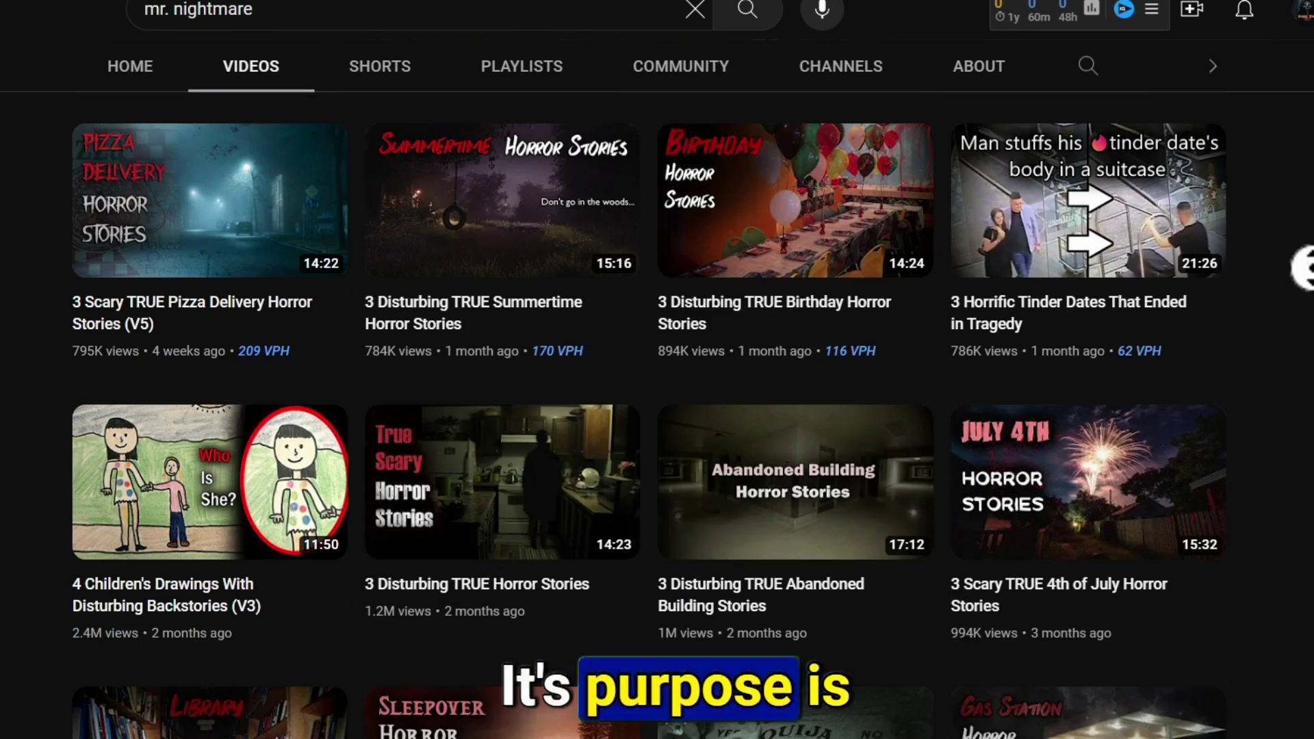
scroll(657, 425, "down", 4)
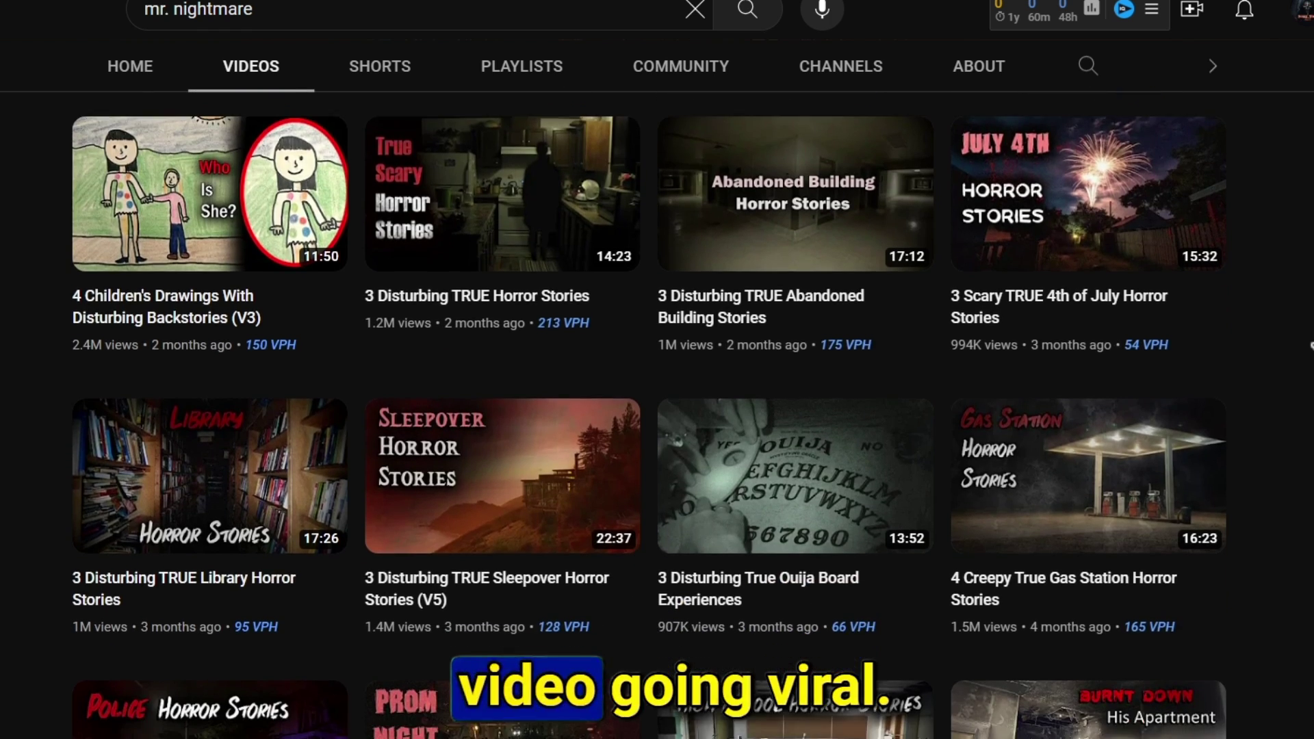
scroll(657, 424, "down", 3)
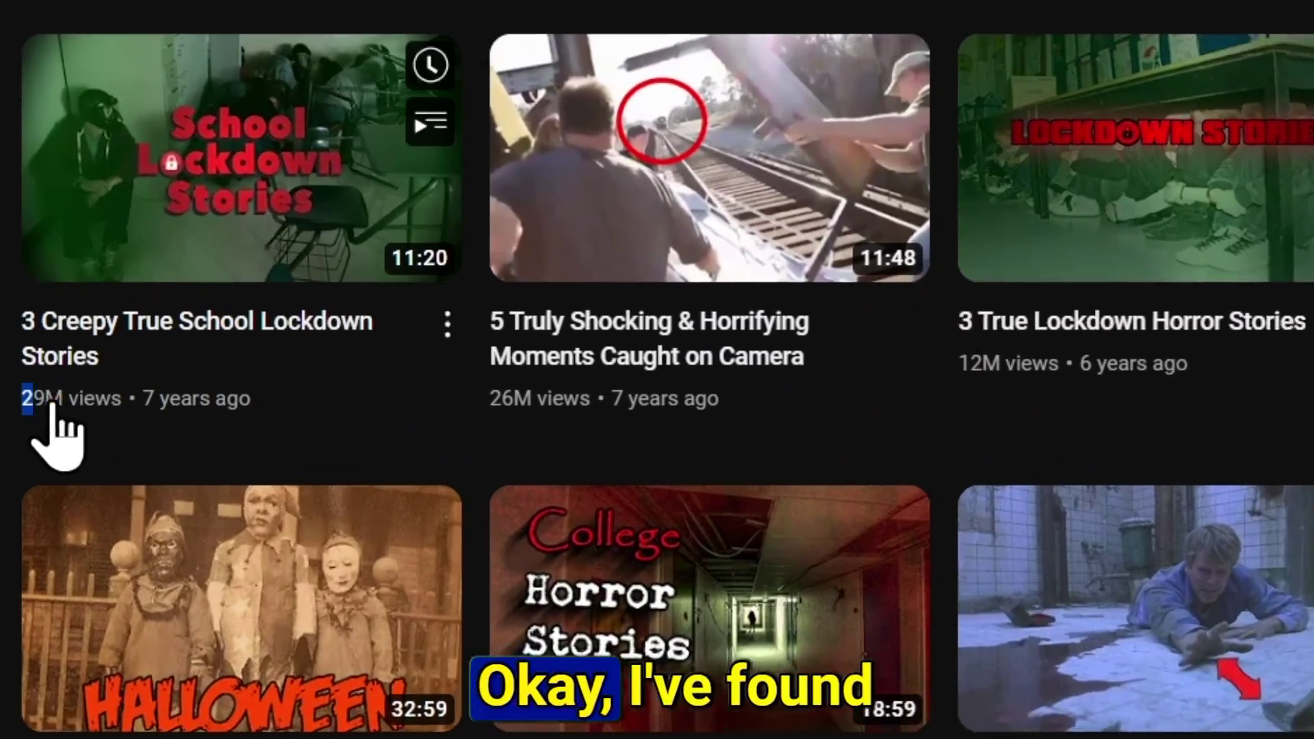
left_click_drag(25, 398, 121, 404)
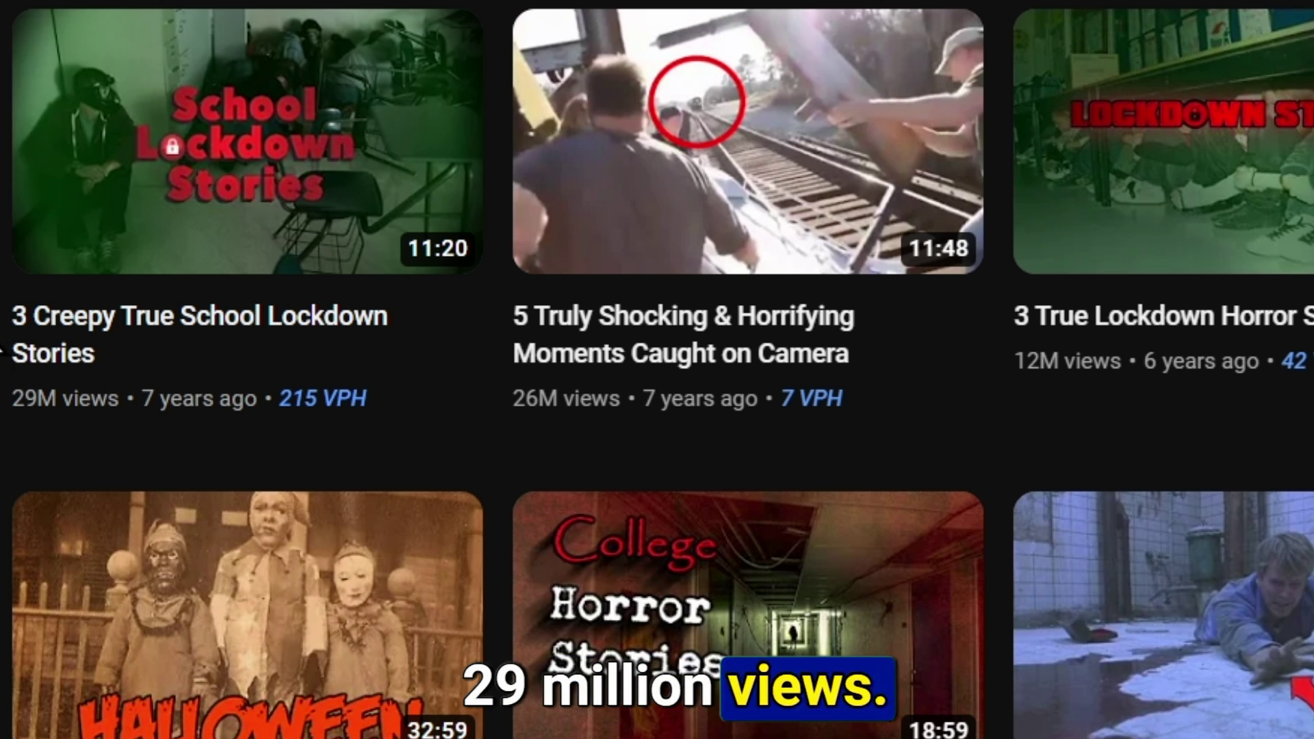
left_click_drag(11, 316, 100, 350)
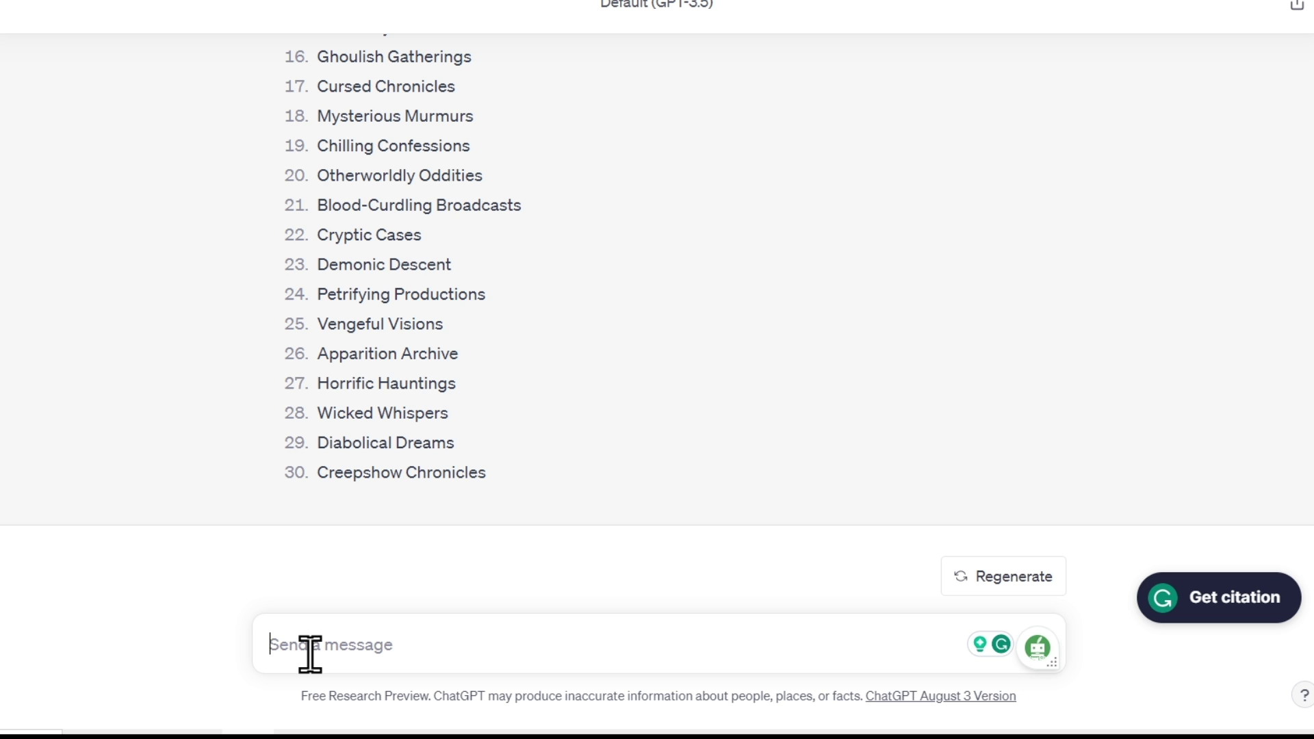
Paste the 1000+ word story prompt based on the School Lockdown title and let ChatGPT write it
type("write me an original, creepy, horror, and interesting 1000 + word story on \" 3 Creepy True School Lockdown Stories\"")
left_click_drag(260, 620, 395, 612)
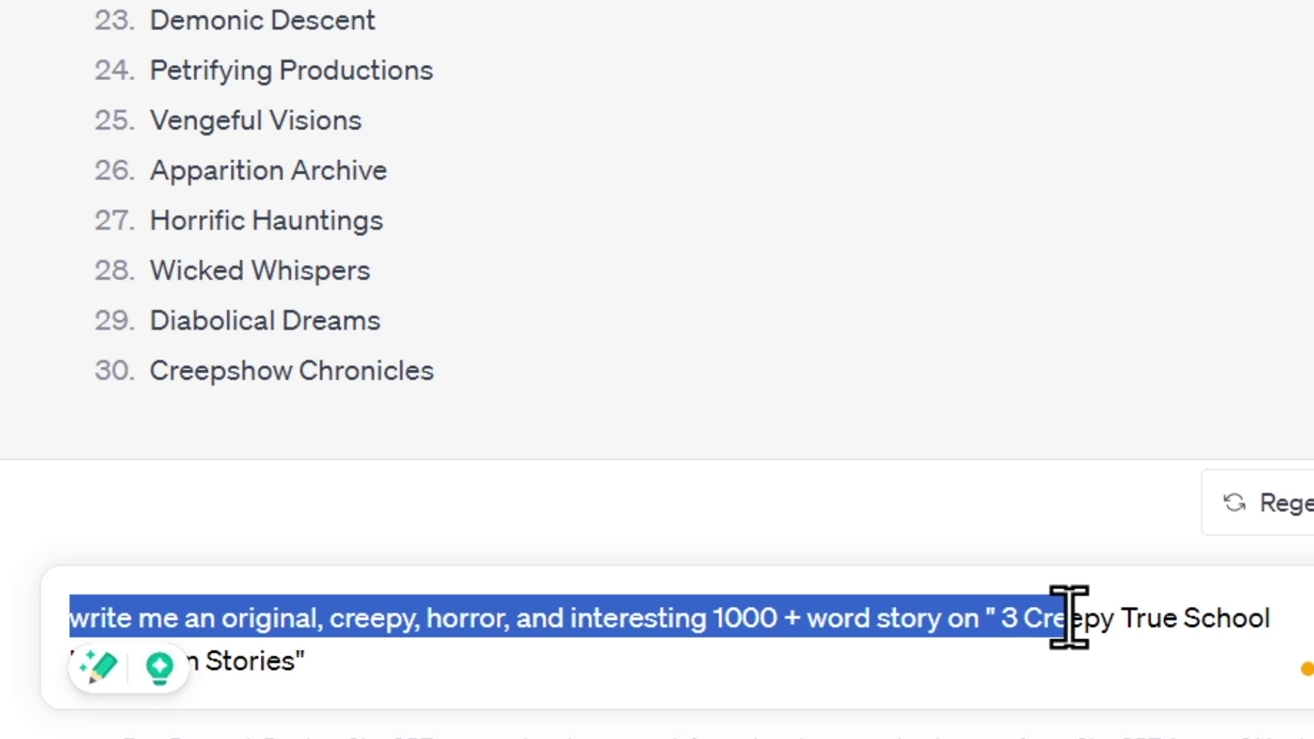
left_click_drag(1225, 623, 1271, 678)
left_click(316, 478)
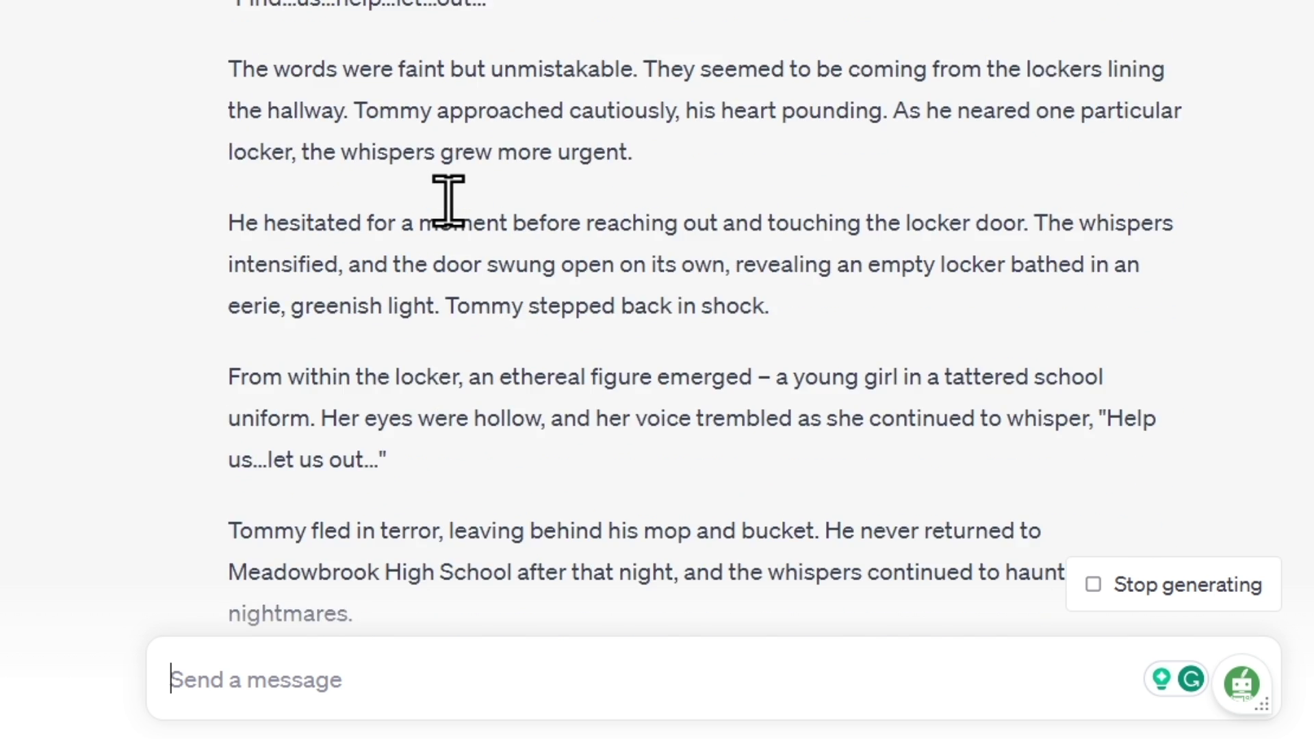
scroll(450, 203, "up", 2)
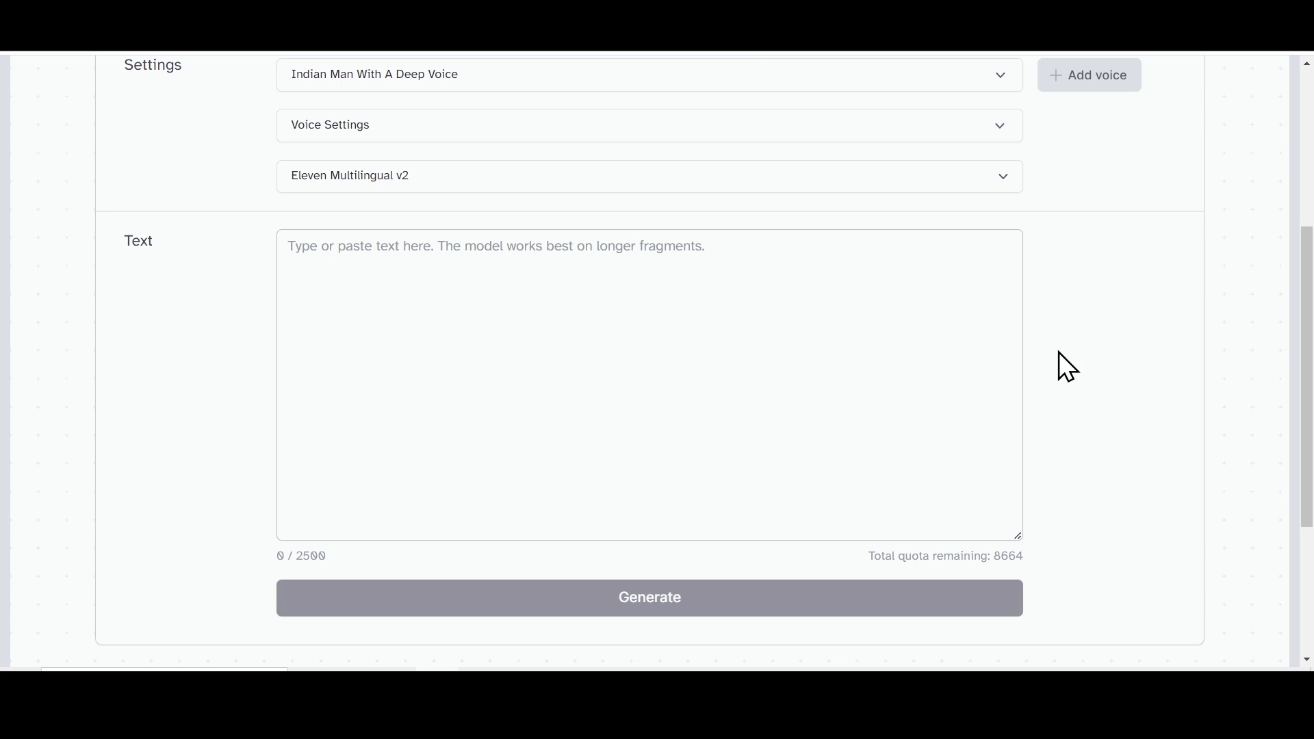
Scroll through ElevenLabs' plans: Free tier current, Starter discounted to $1 first month
scroll(1063, 310, "up", 3)
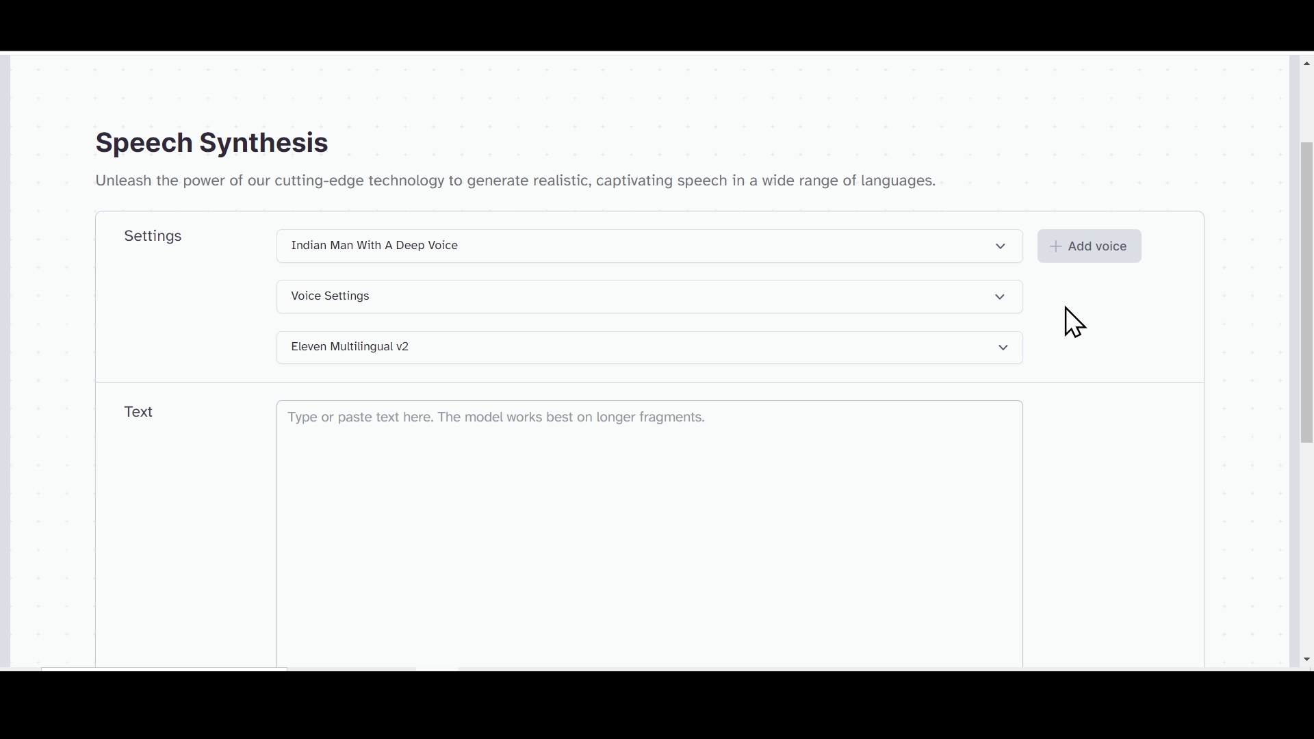
scroll(1086, 348, "up", 3)
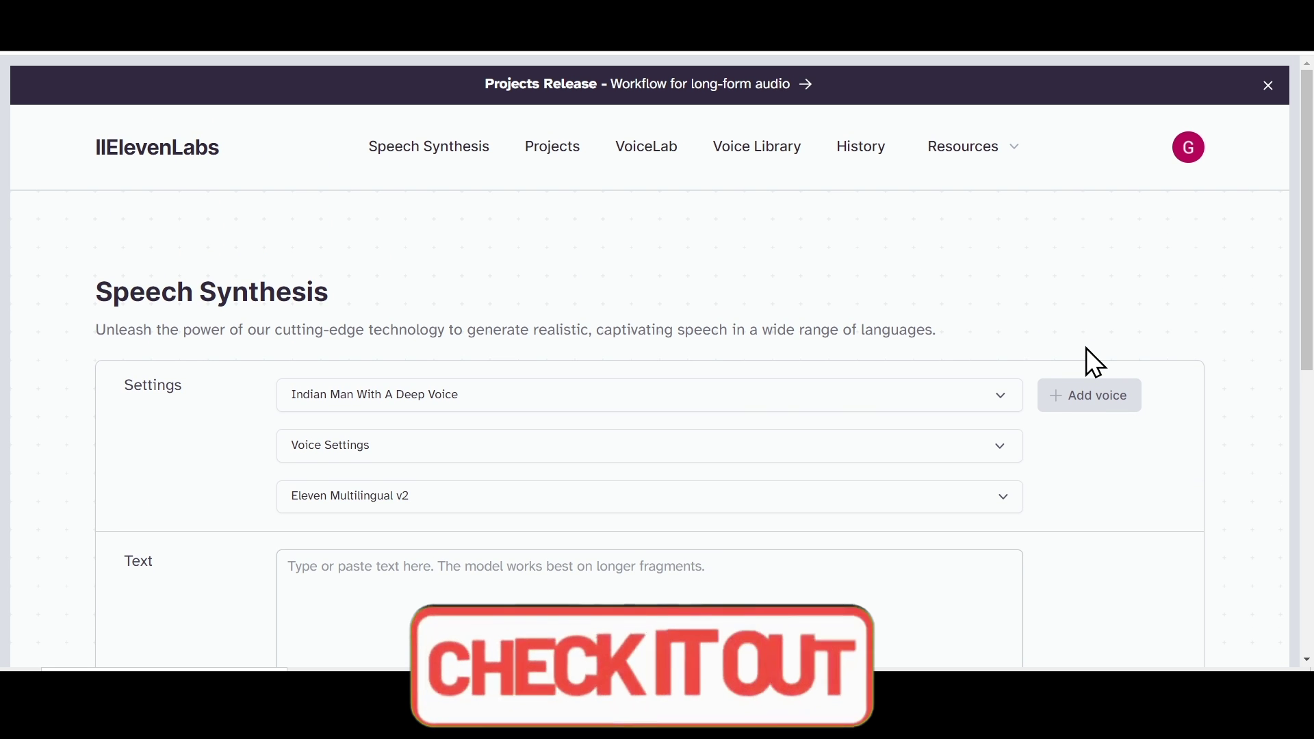
scroll(1086, 348, "down", 2)
scroll(1087, 347, "up", 2)
scroll(1086, 347, "down", 2)
scroll(1086, 348, "up", 1)
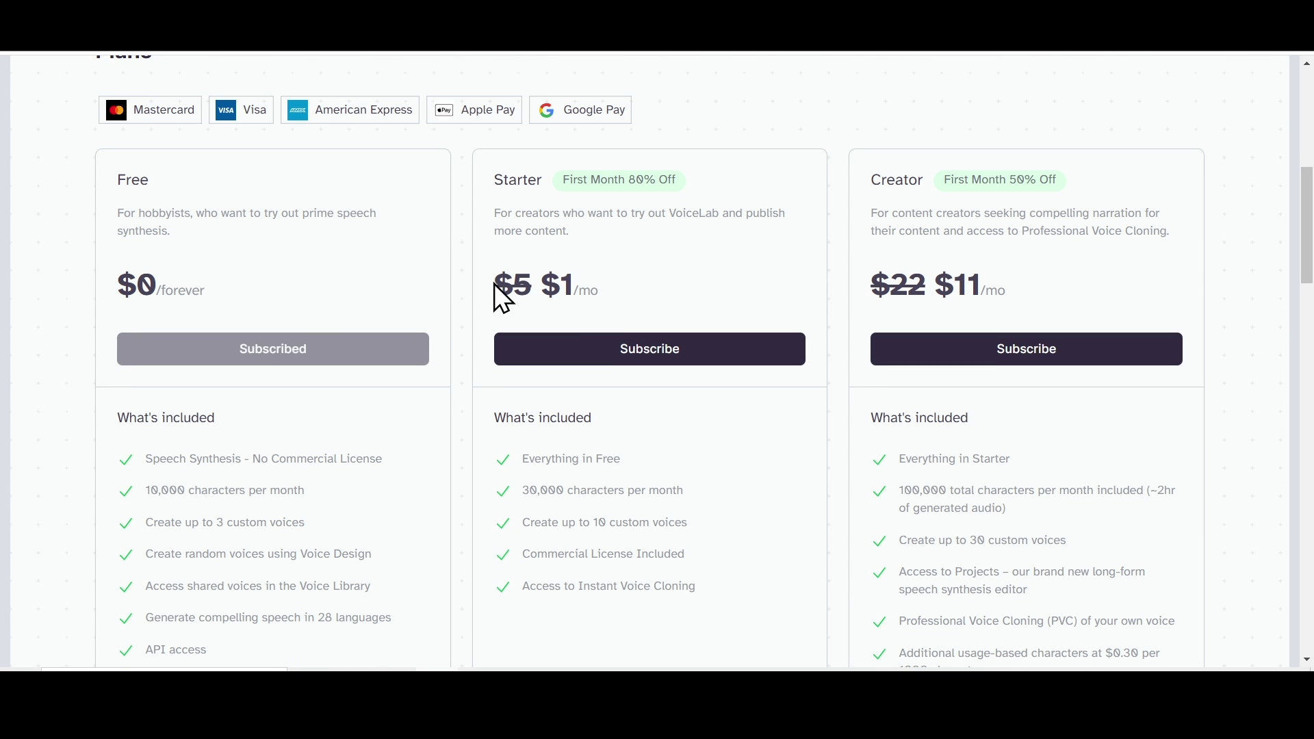
Clear the Starter and Creator price highlights and highlight the Creator plan's character and voice limits
left_click(612, 291)
scroll(948, 210, "down", 2)
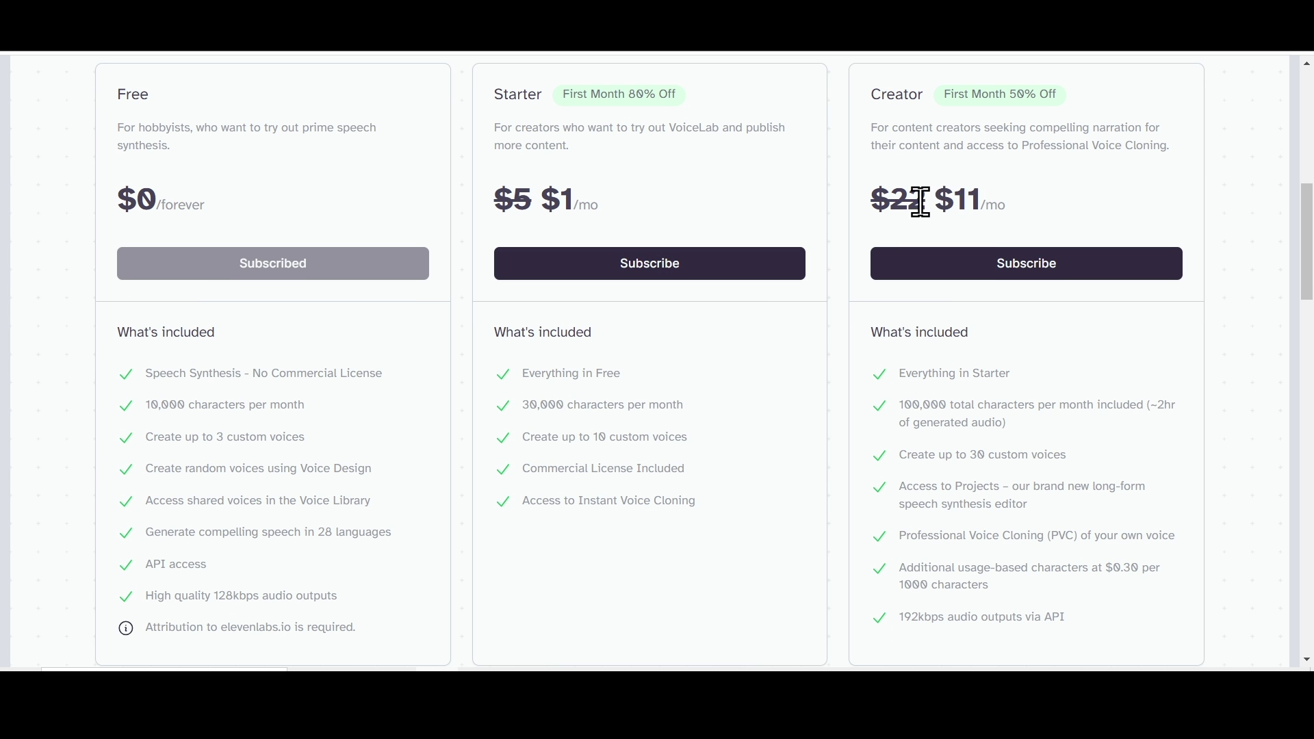
left_click(1034, 203)
left_click_drag(901, 402, 1047, 445)
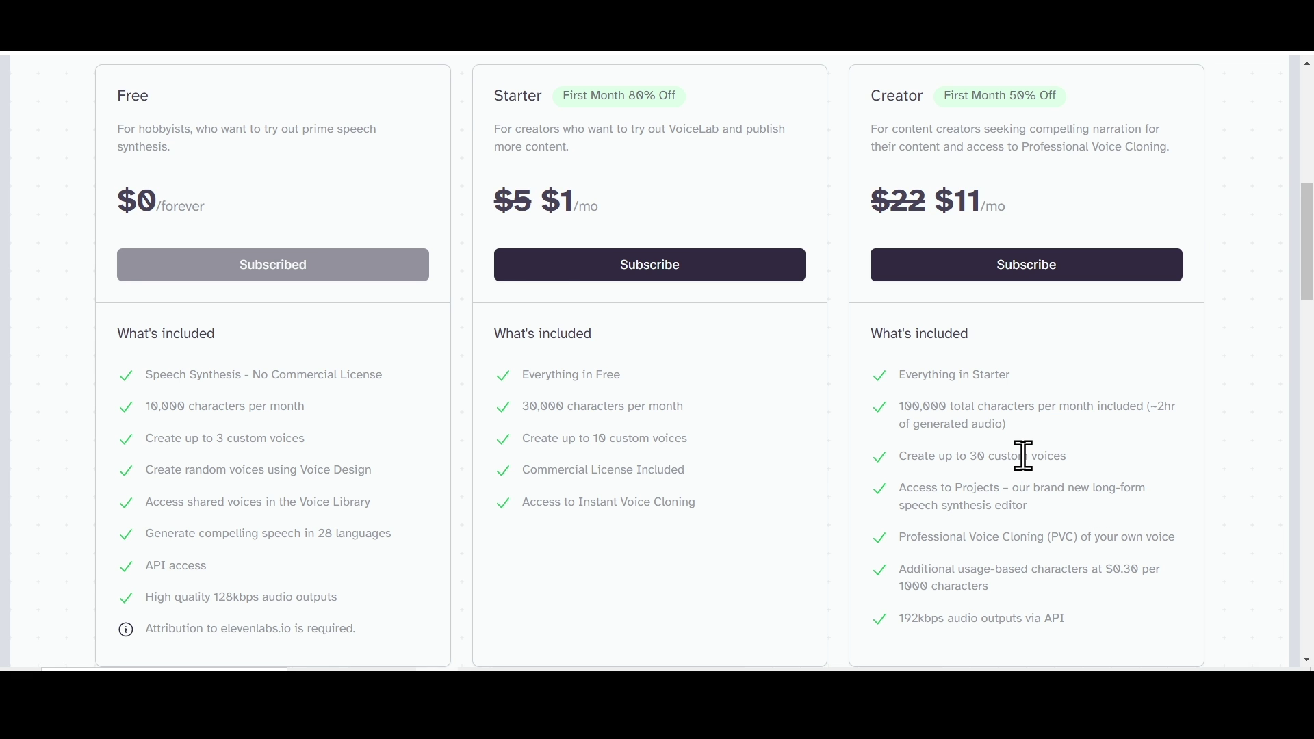
scroll(1024, 455, "up", 10)
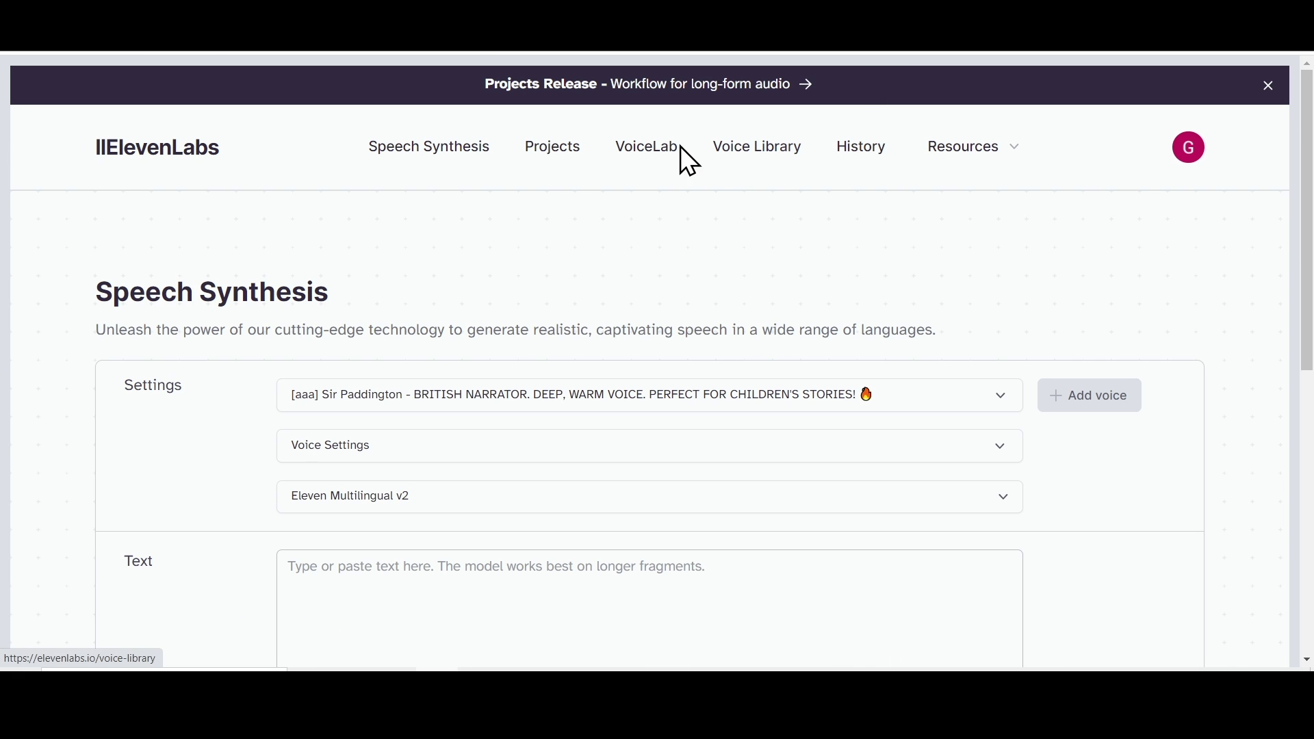
left_click(742, 164)
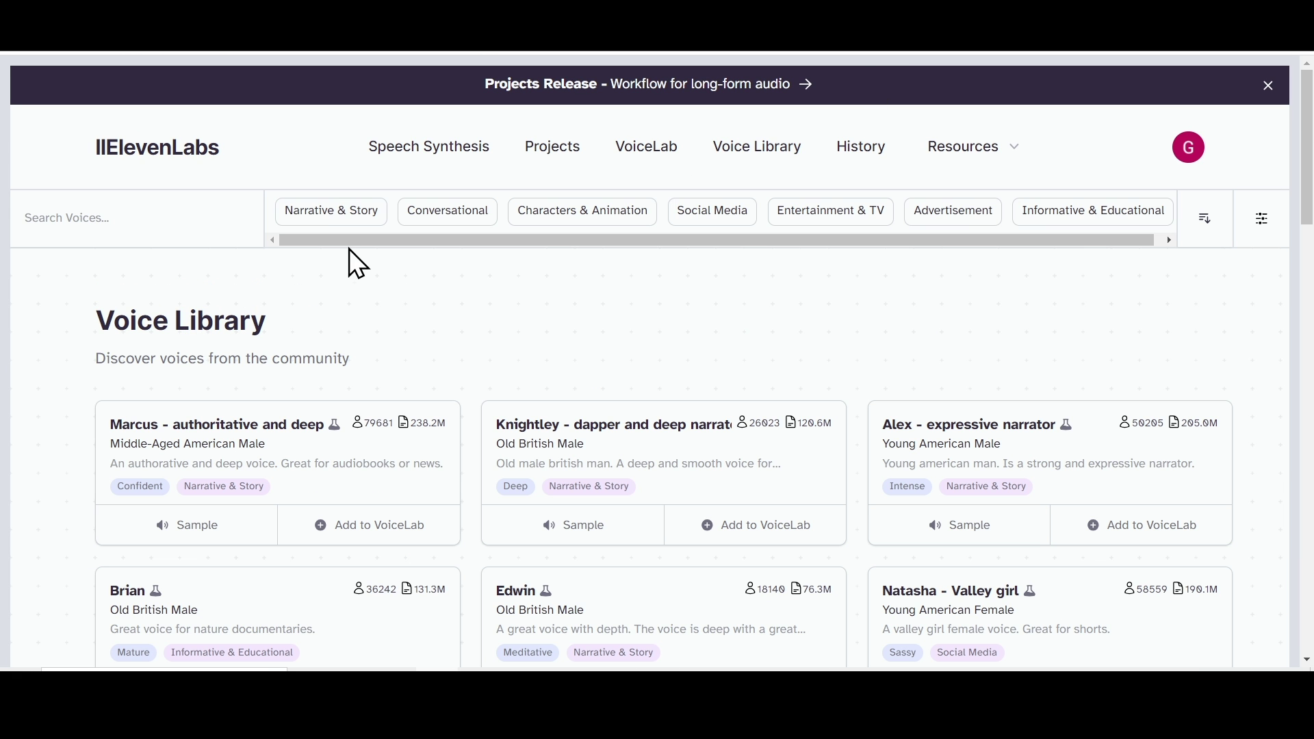
scroll(440, 367, "down", 6)
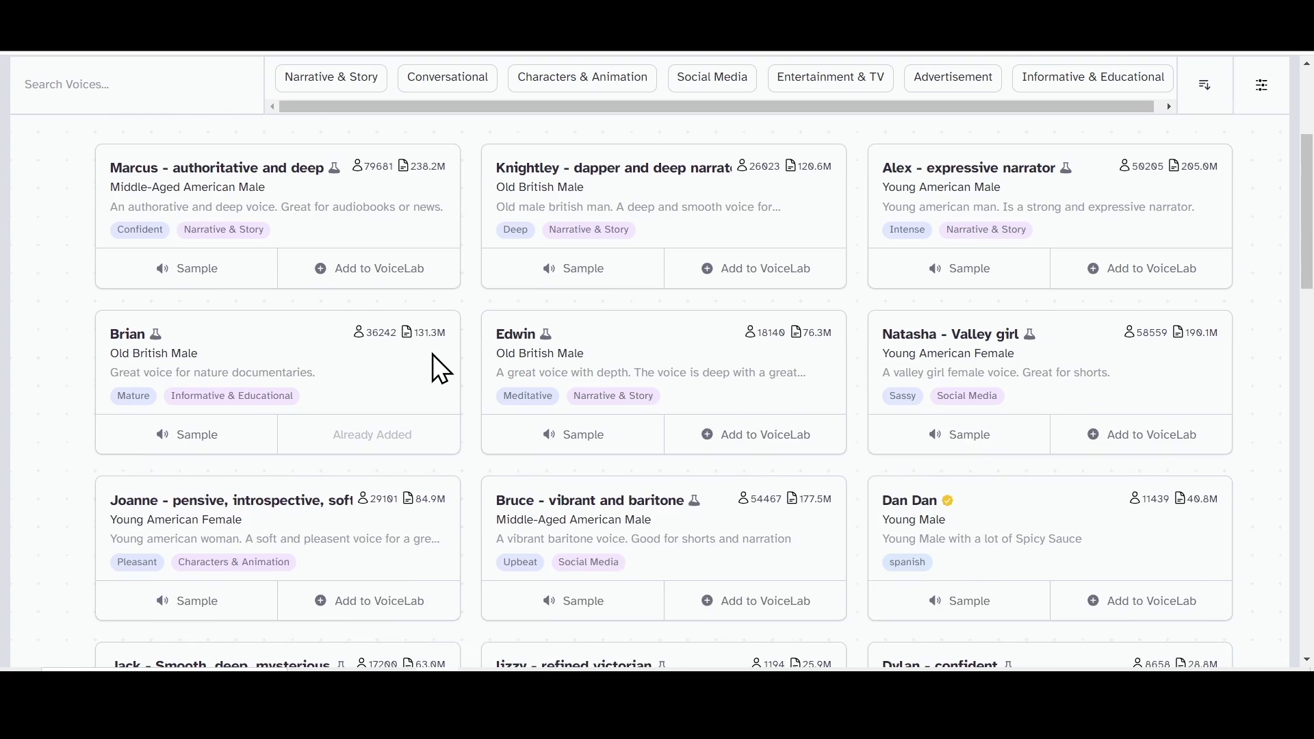
scroll(440, 368, "up", 6)
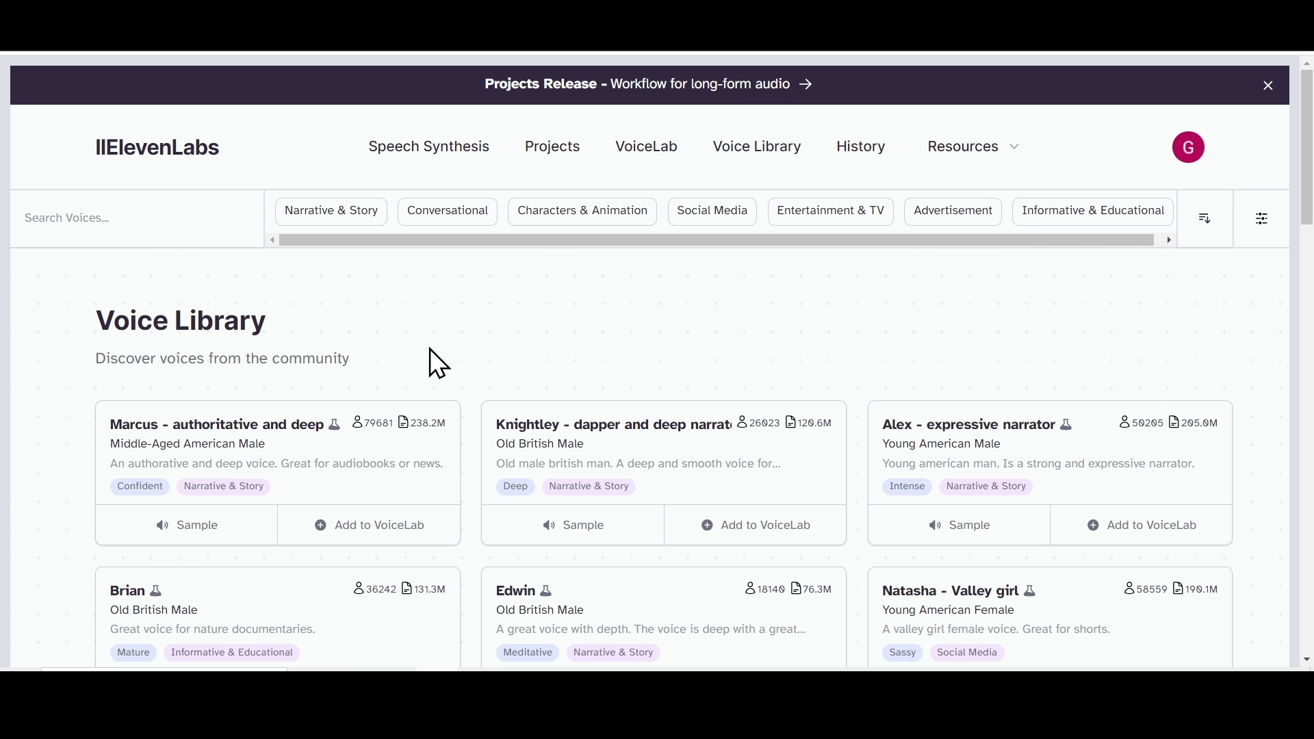
left_click(331, 212)
scroll(483, 355, "down", 5)
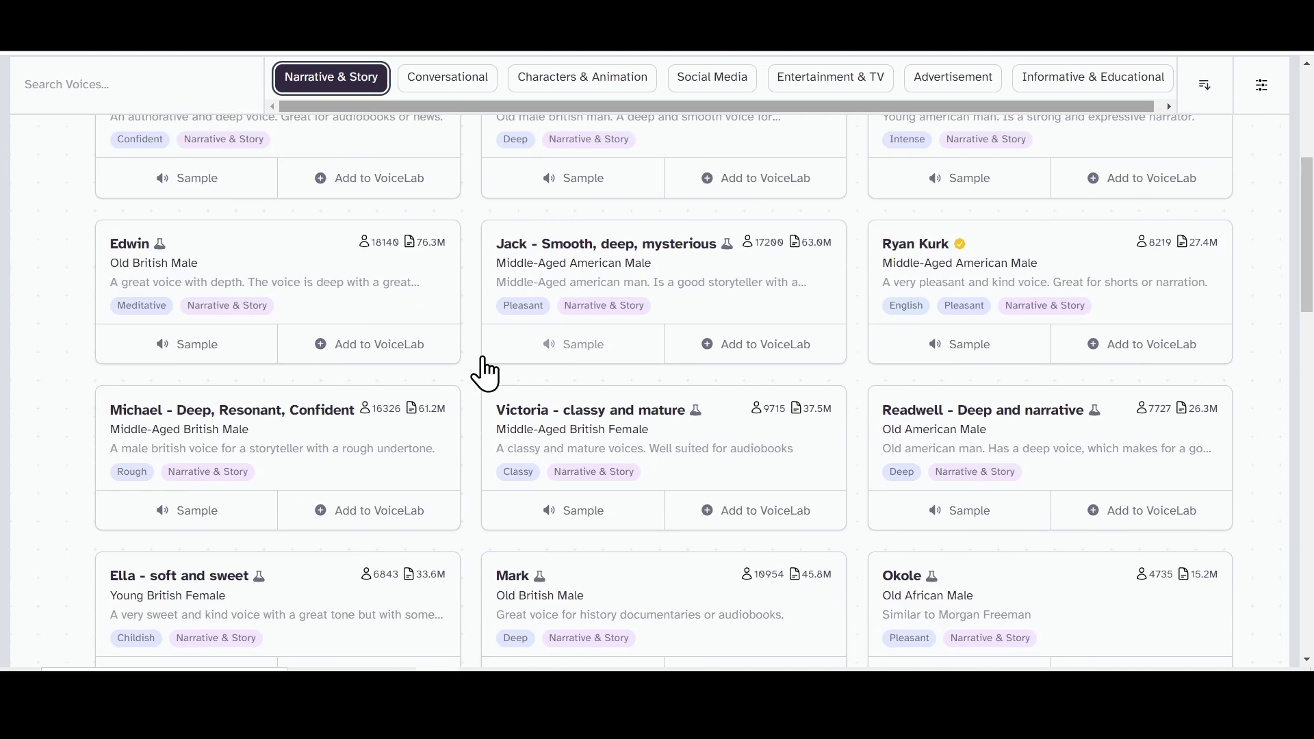
scroll(483, 358, "up", 5)
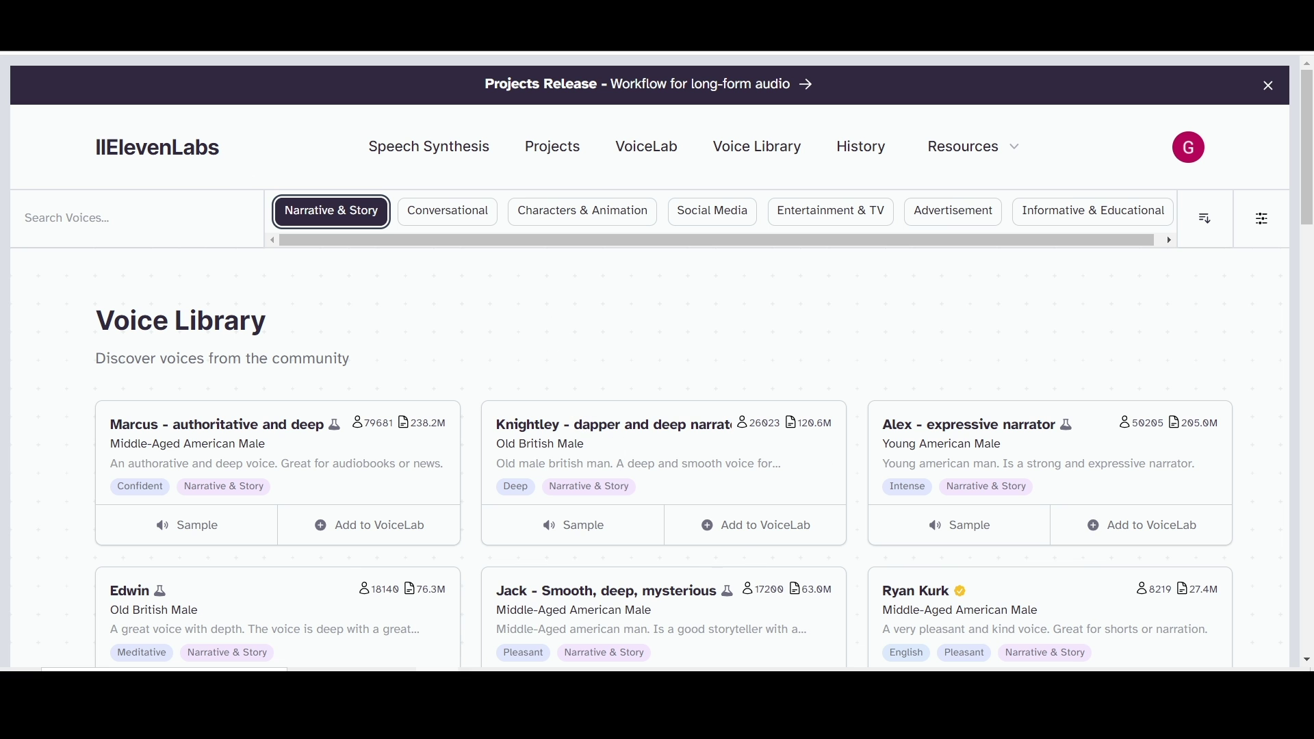
left_click(404, 156)
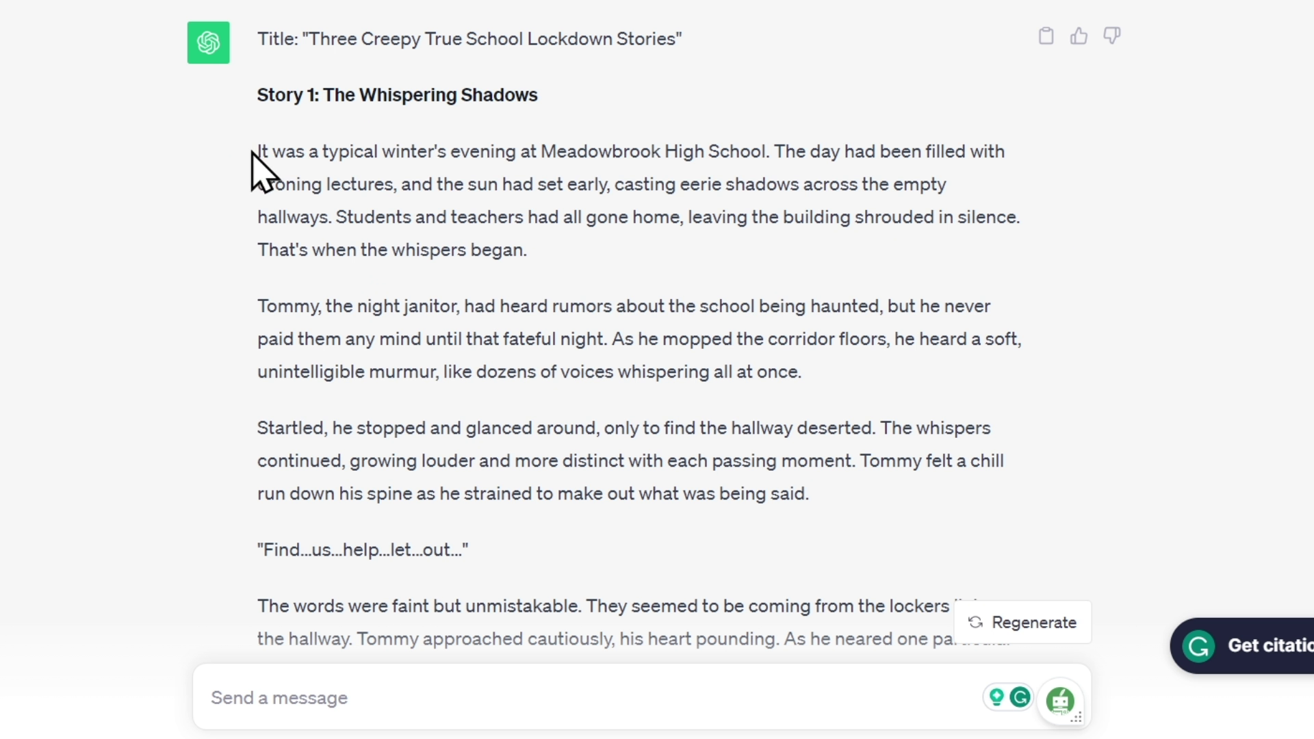
left_click_drag(254, 152, 858, 483)
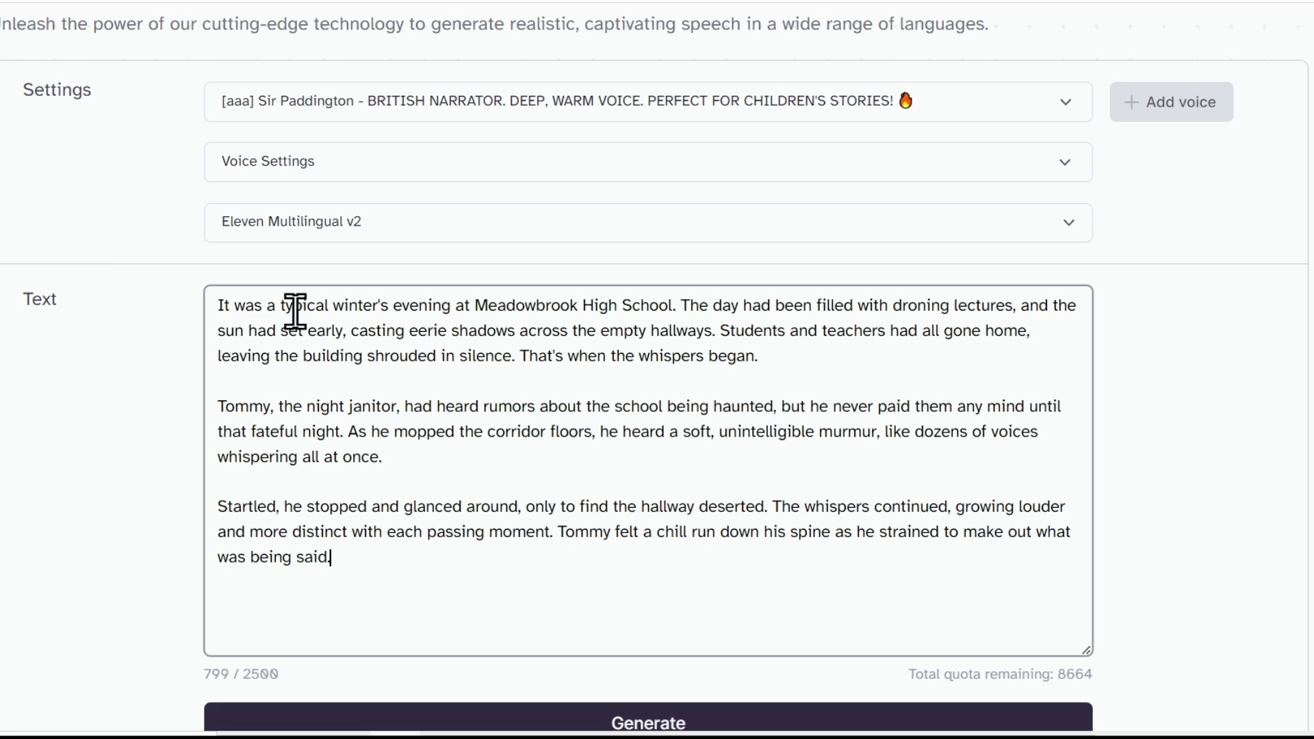
Keep Sir Paddington as narrator and generate the Whispering Shadows narration audio
scroll(147, 278, "up", 2)
left_click(400, 218)
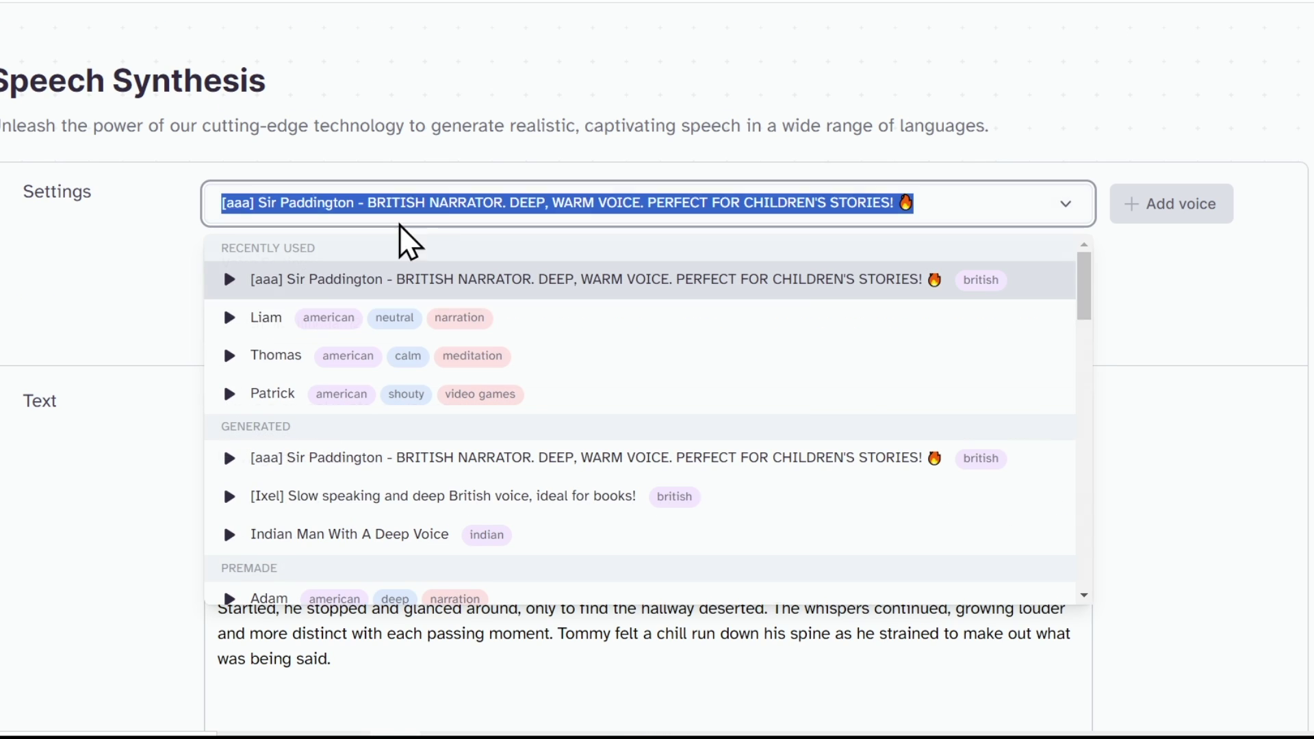
left_click(274, 277)
scroll(144, 329, "down", 5)
left_click(586, 431)
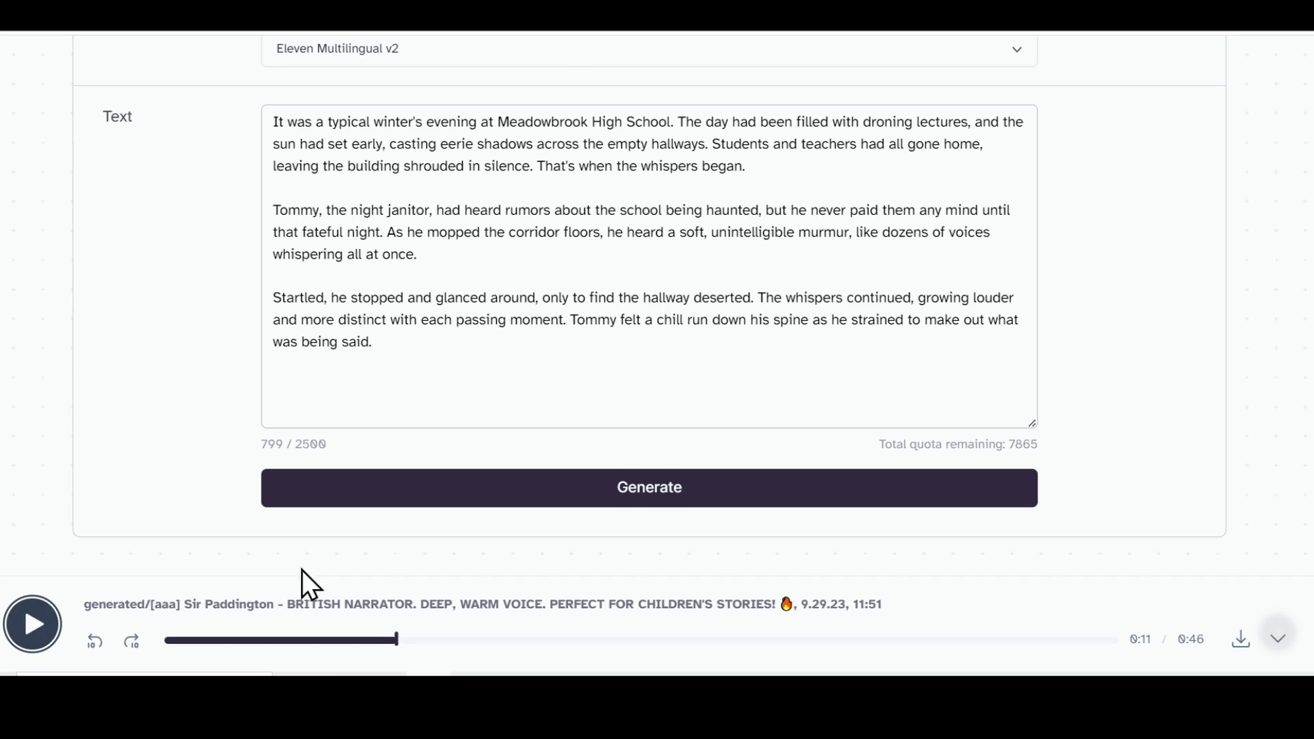
scroll(788, 613, "down", 1)
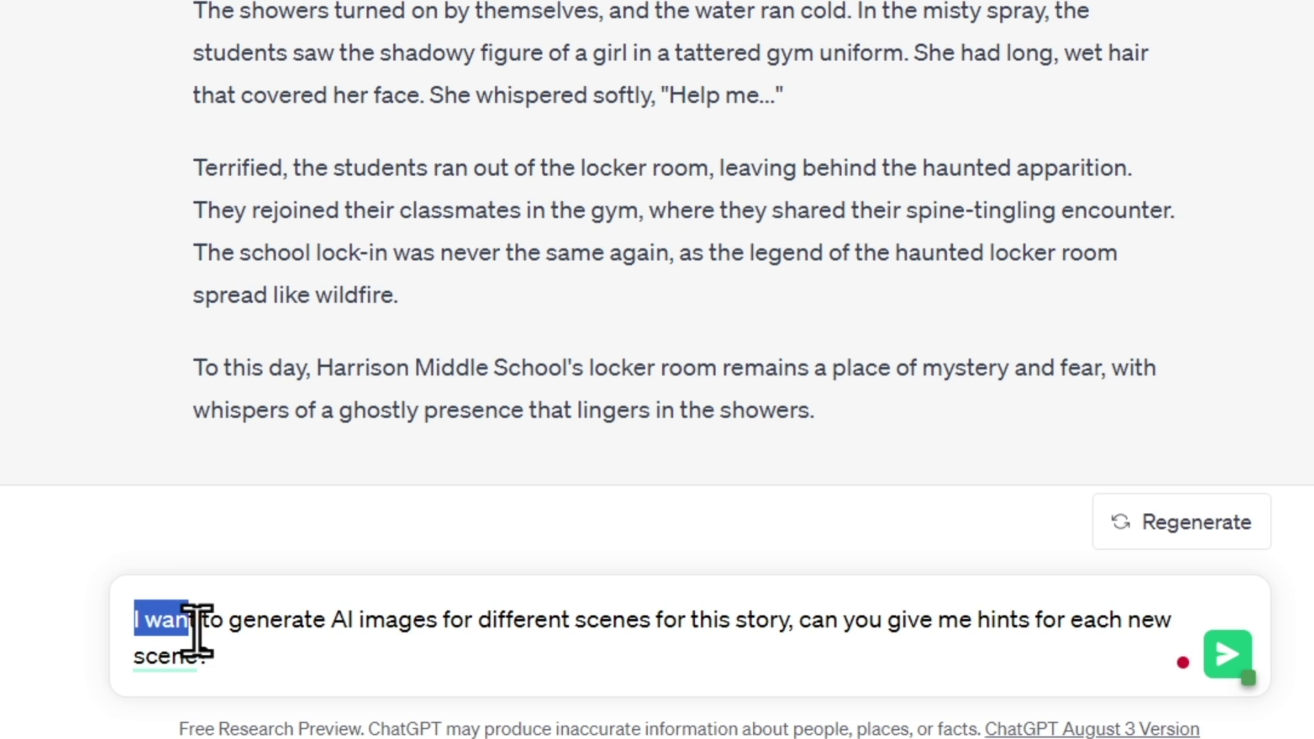
Select the ChatGPT request for AI image hints and review the hints for all three scenes
left_click_drag(197, 628, 446, 623)
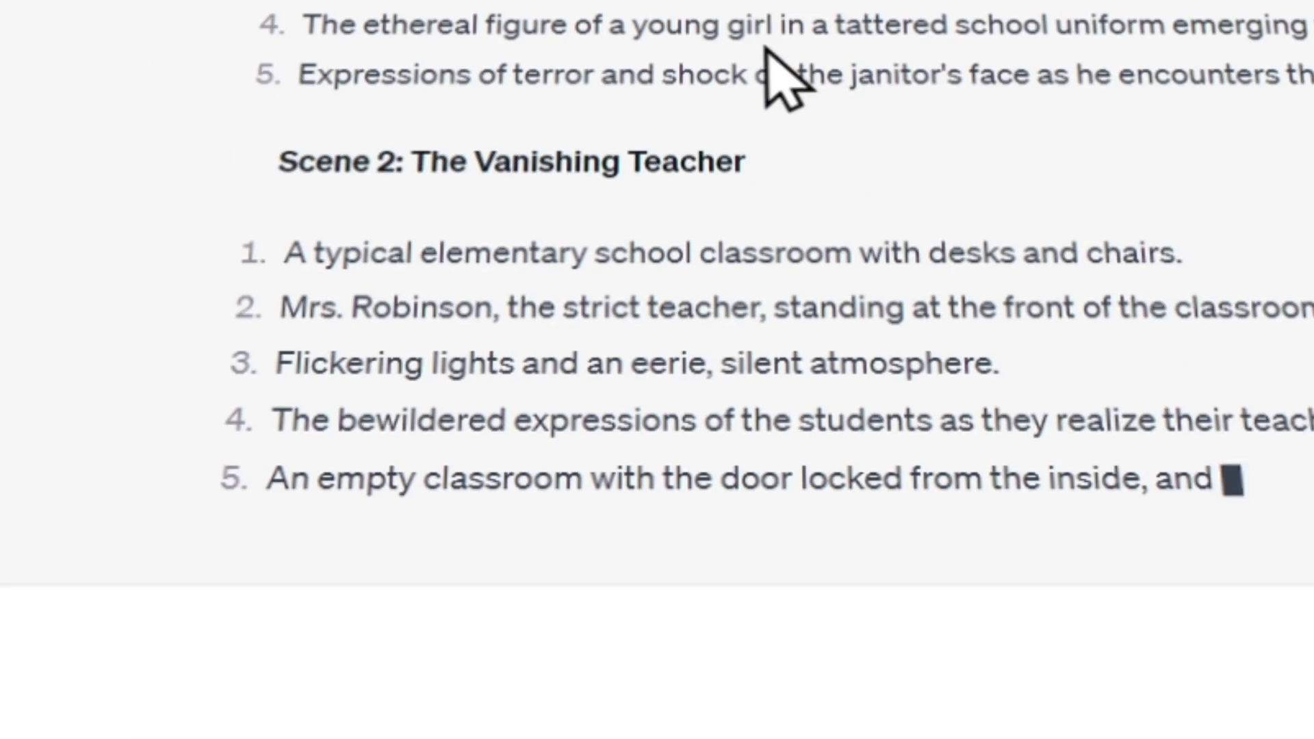
scroll(713, 54, "up", 3)
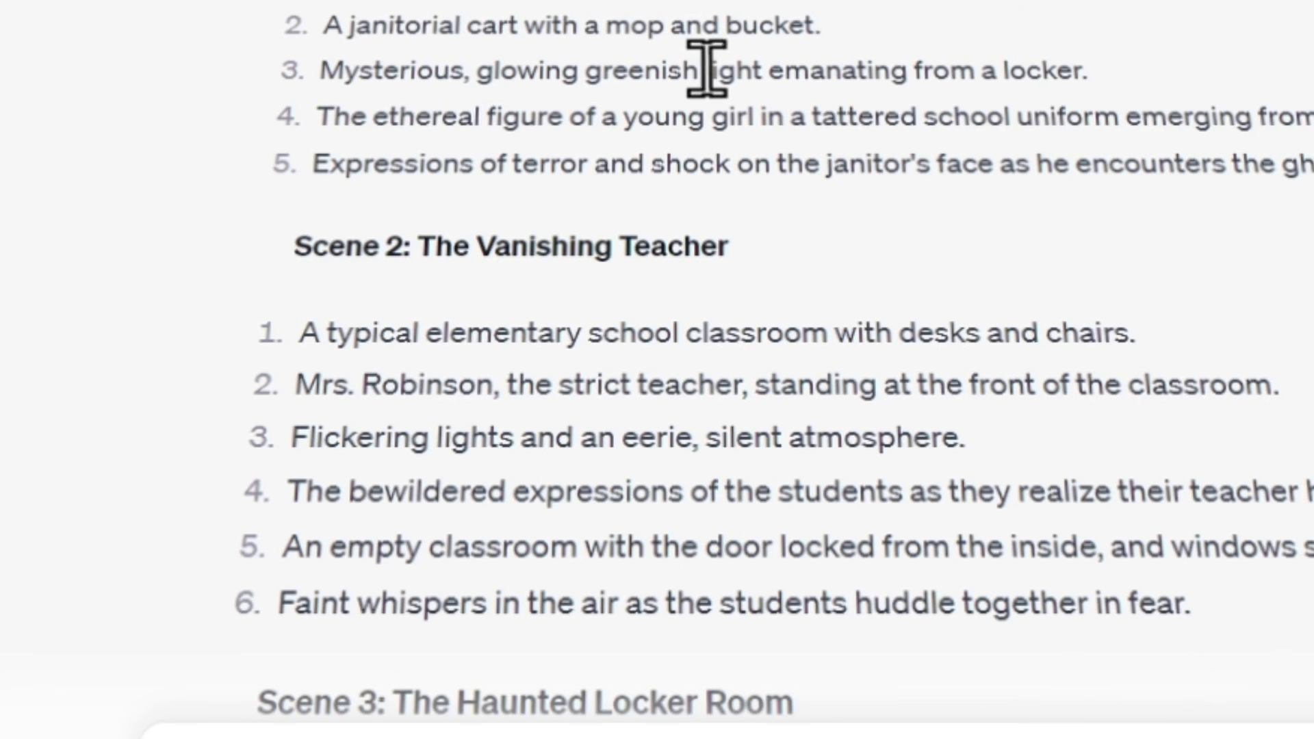
left_click_drag(323, 25, 871, 72)
scroll(681, 410, "down", 8)
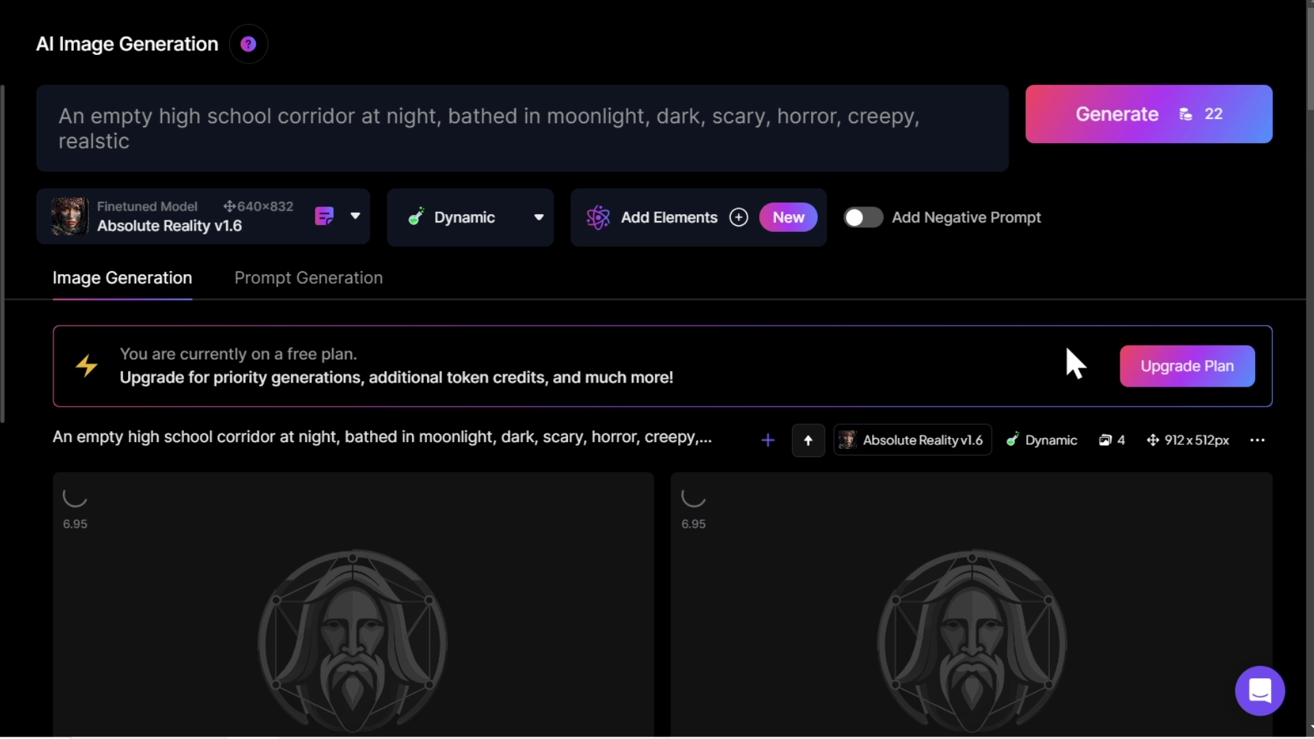
Generate the janitorial cart images and review the corridor, cart and green locker results
scroll(815, 226, "down", 5)
scroll(815, 239, "down", 5)
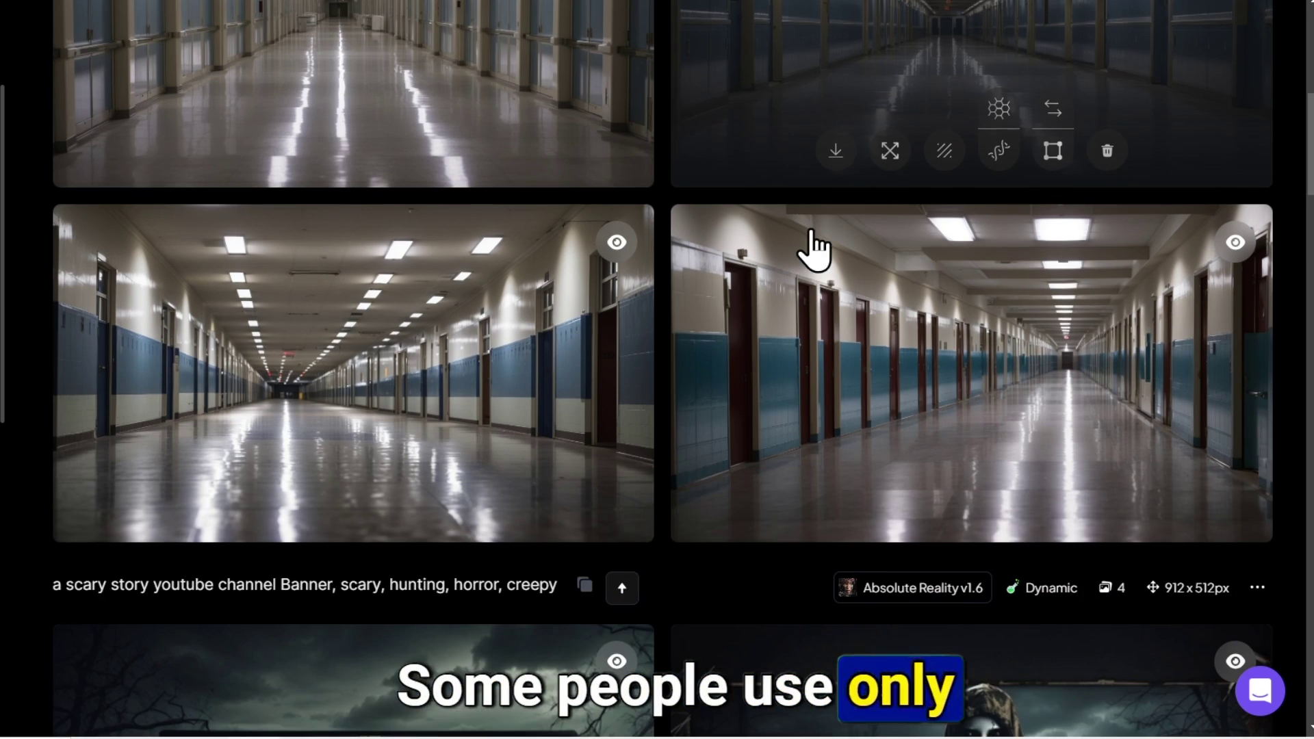
scroll(809, 249, "up", 3)
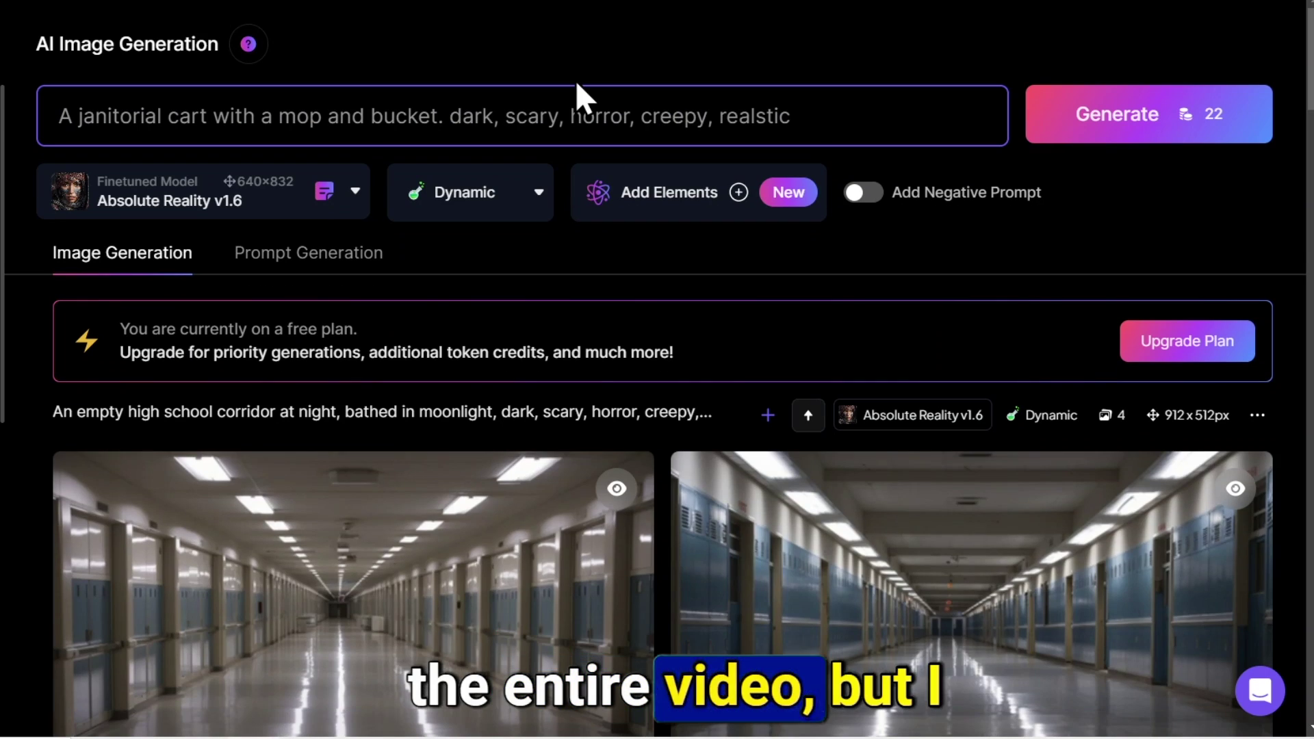
key("Return")
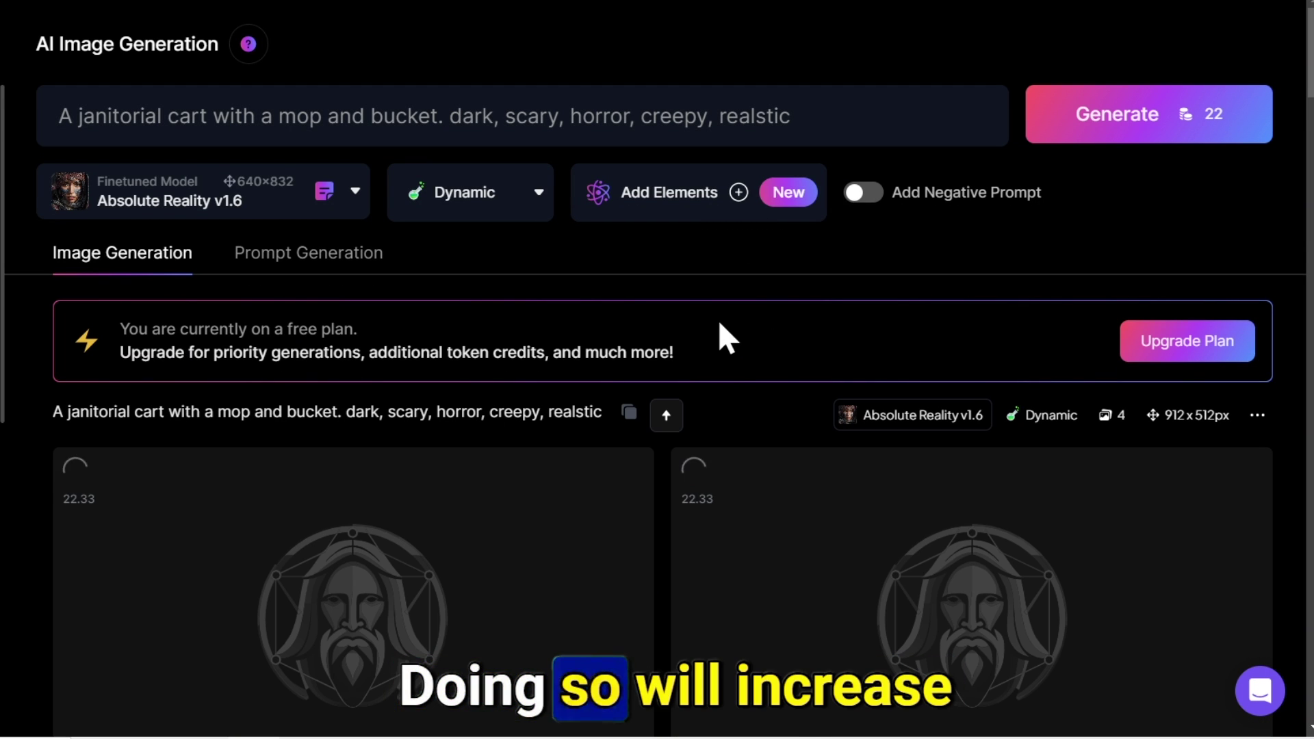
scroll(719, 323, "down", 7)
scroll(685, 445, "up", 5)
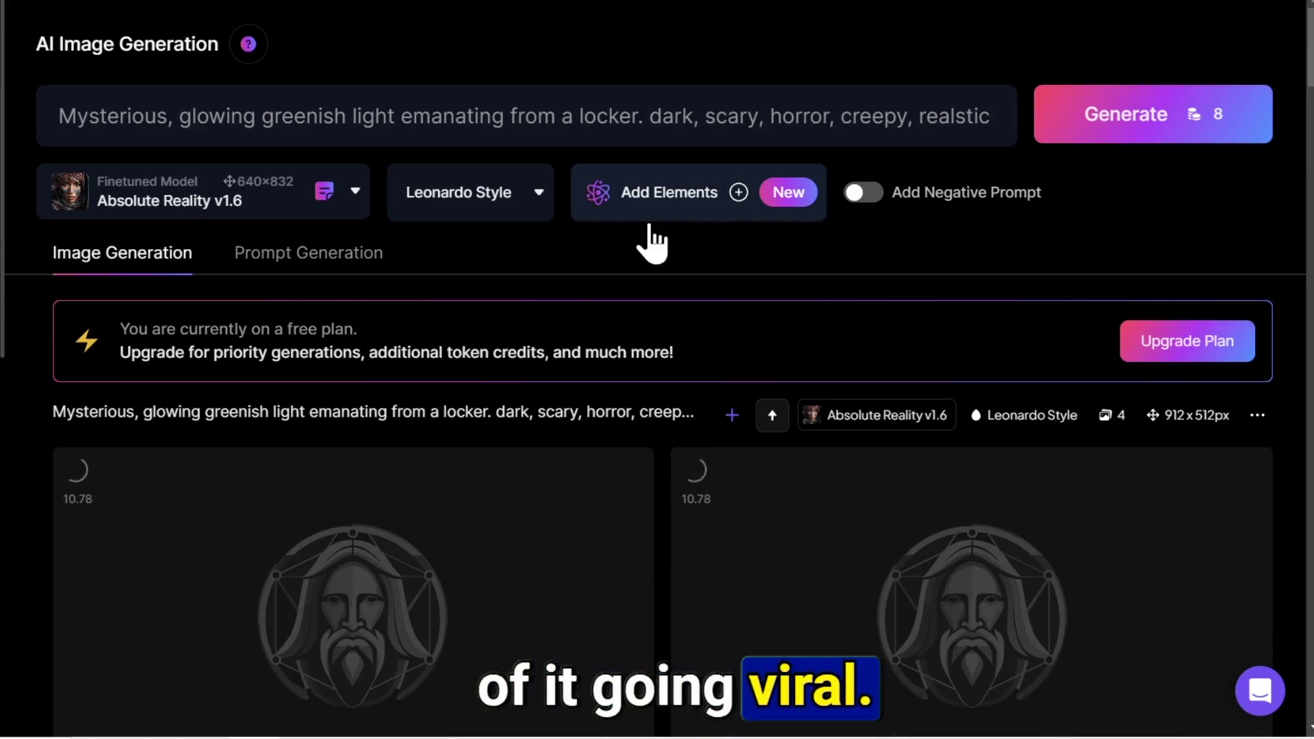
scroll(654, 239, "down", 2)
scroll(485, 558, "down", 6)
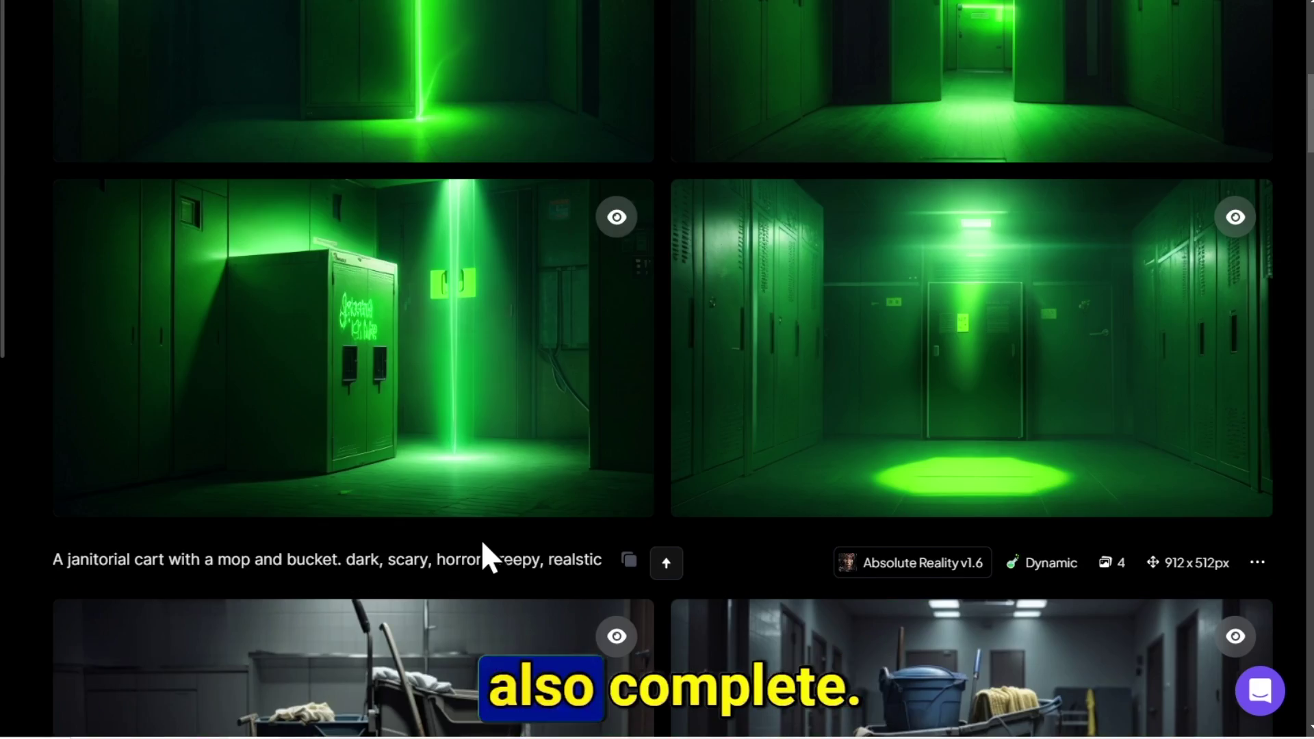
scroll(485, 558, "up", 3)
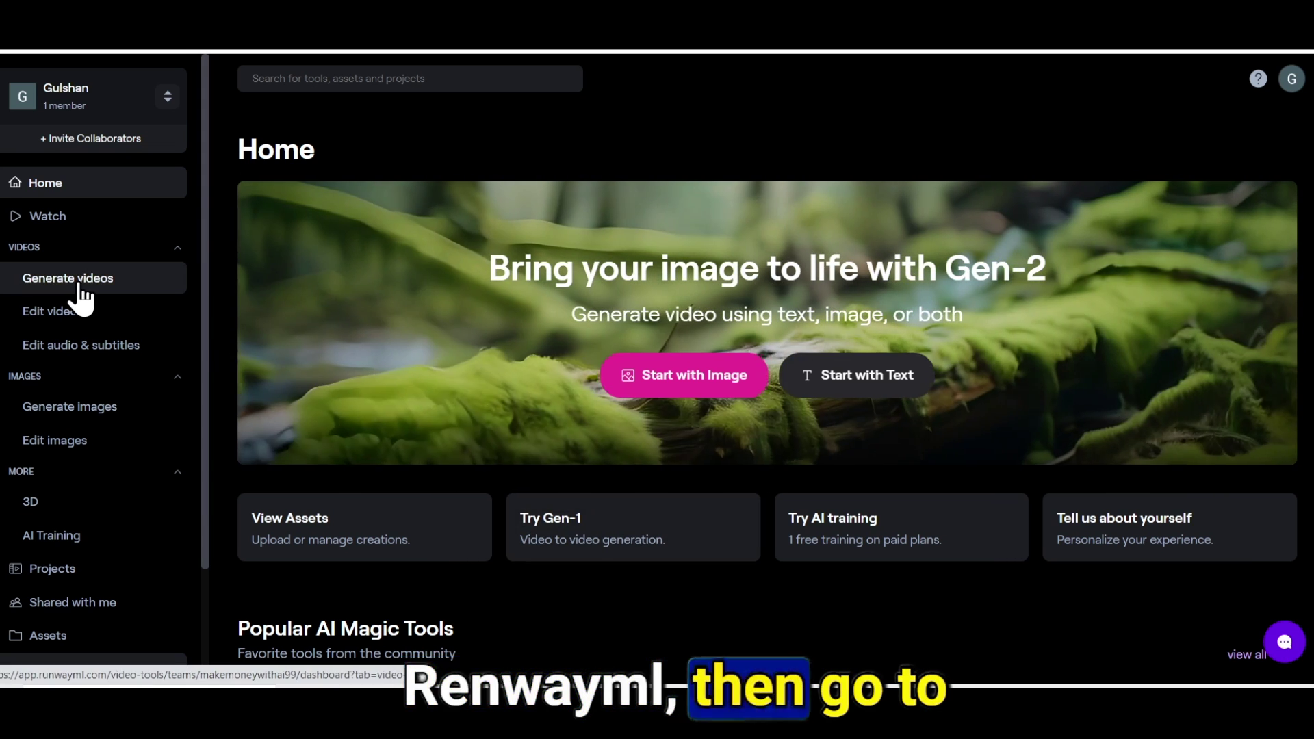
Upload the school corridor image into RunwayML's Gen-2 image-to-video generator
left_click(77, 286)
scroll(536, 363, "down", 3)
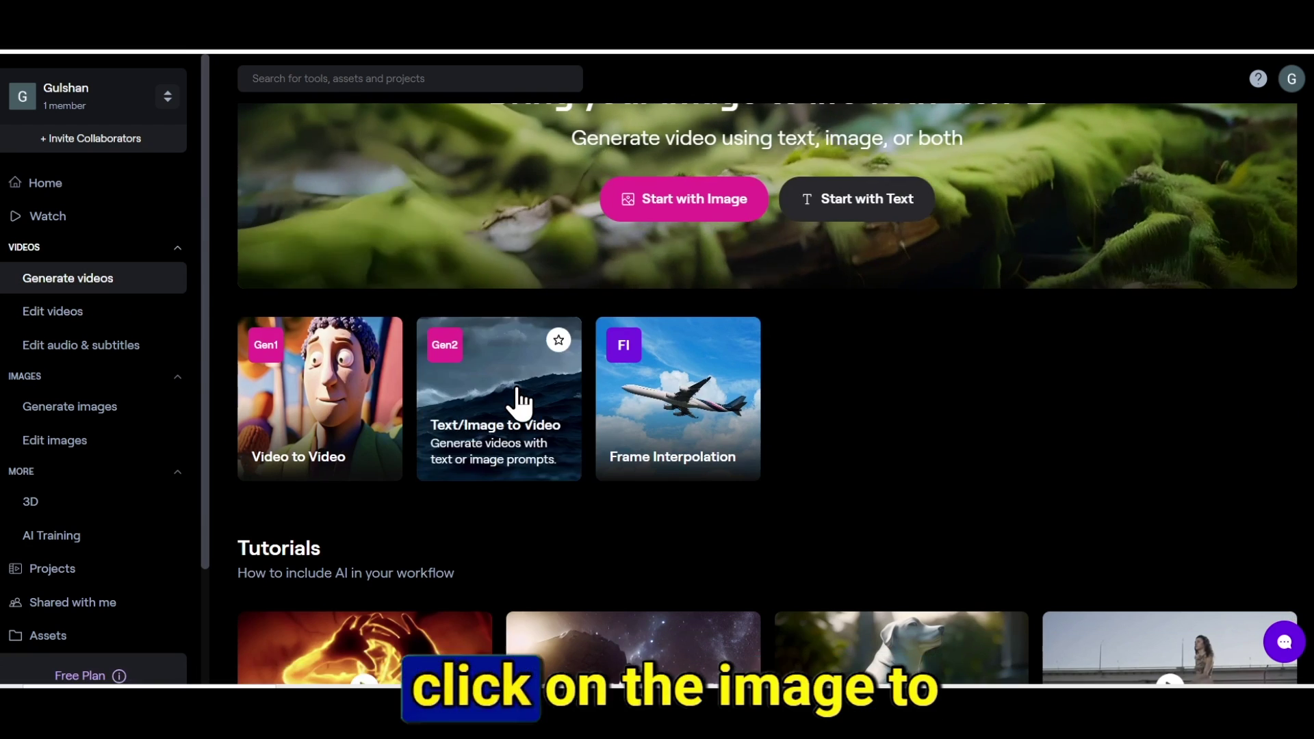
left_click(518, 400)
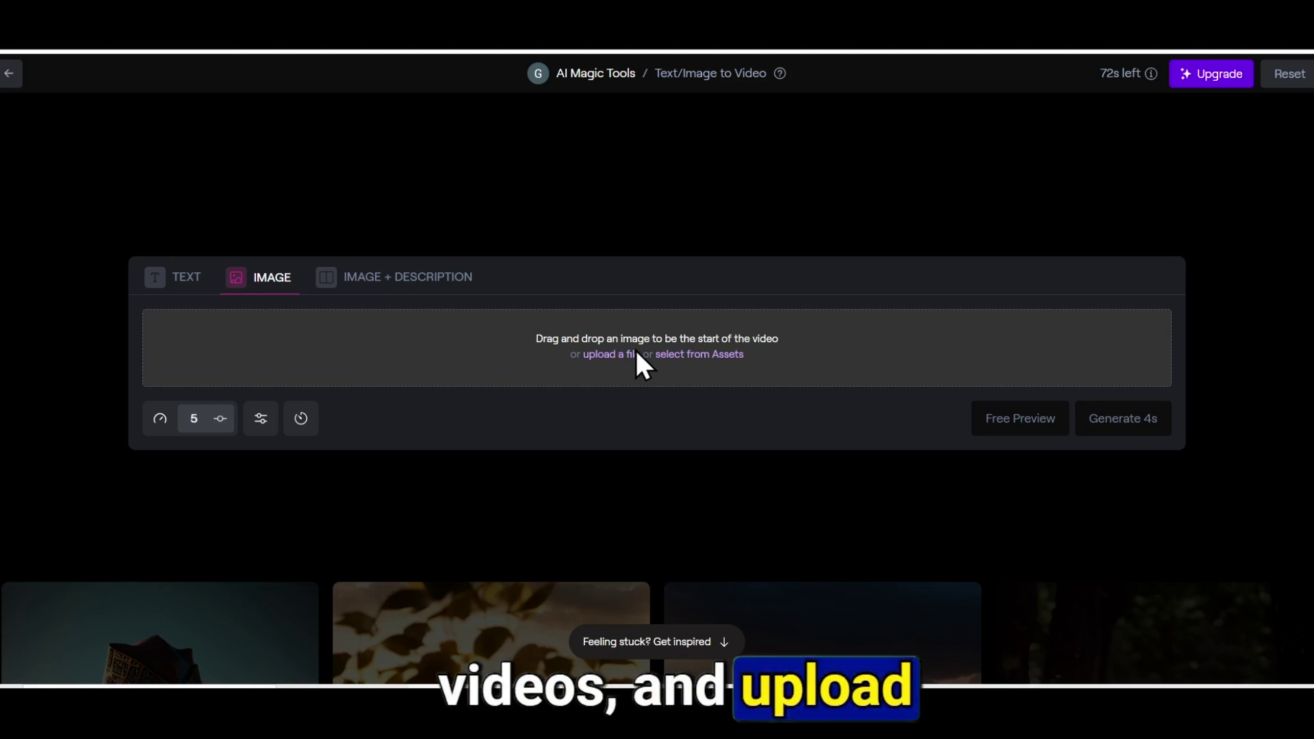
left_click(637, 361)
left_click(1157, 657)
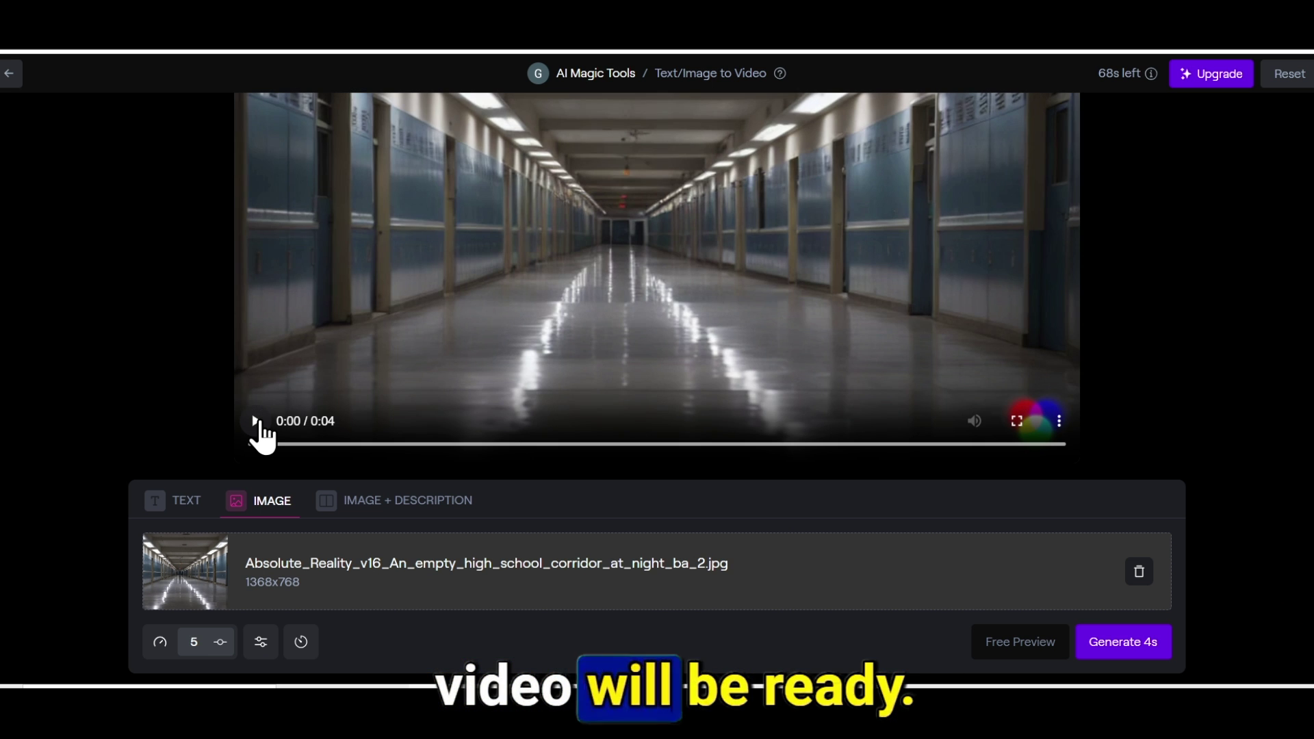
Play the 4-second corridor video and pick the green locker image to animate next
left_click(257, 421)
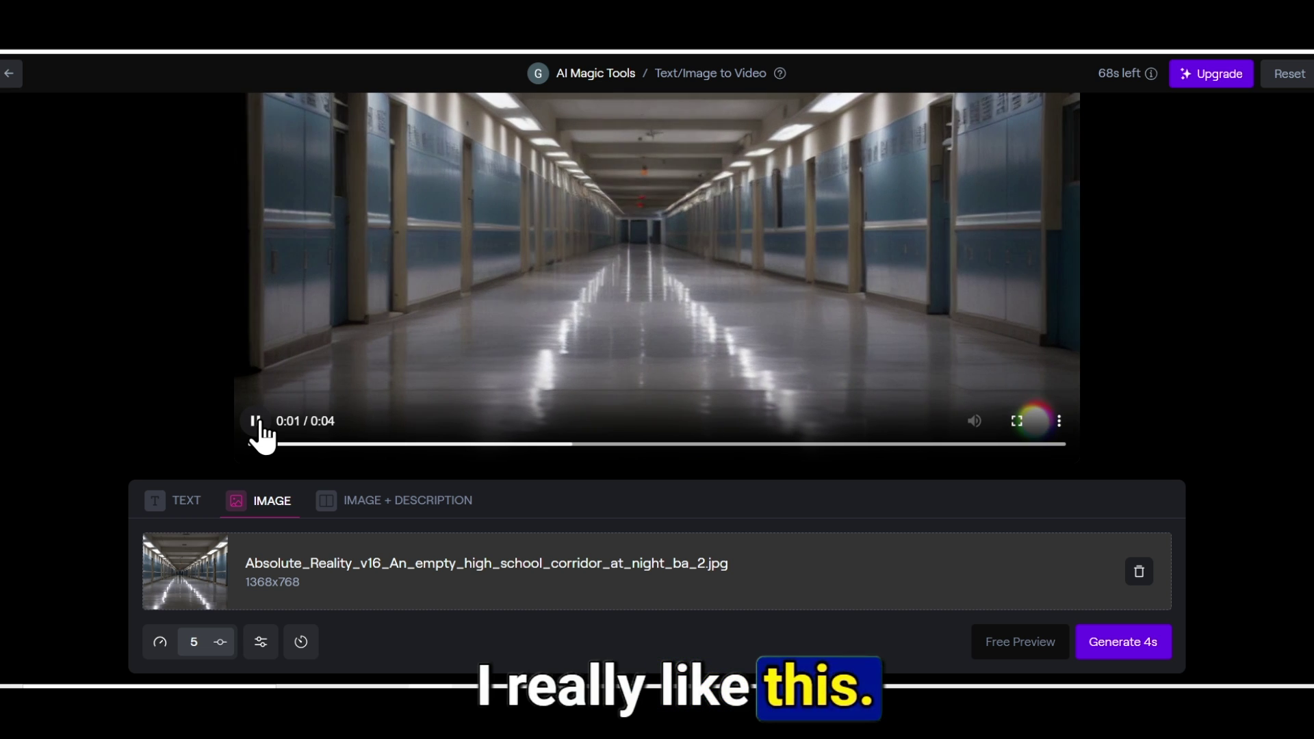
mouse_move(1007, 188)
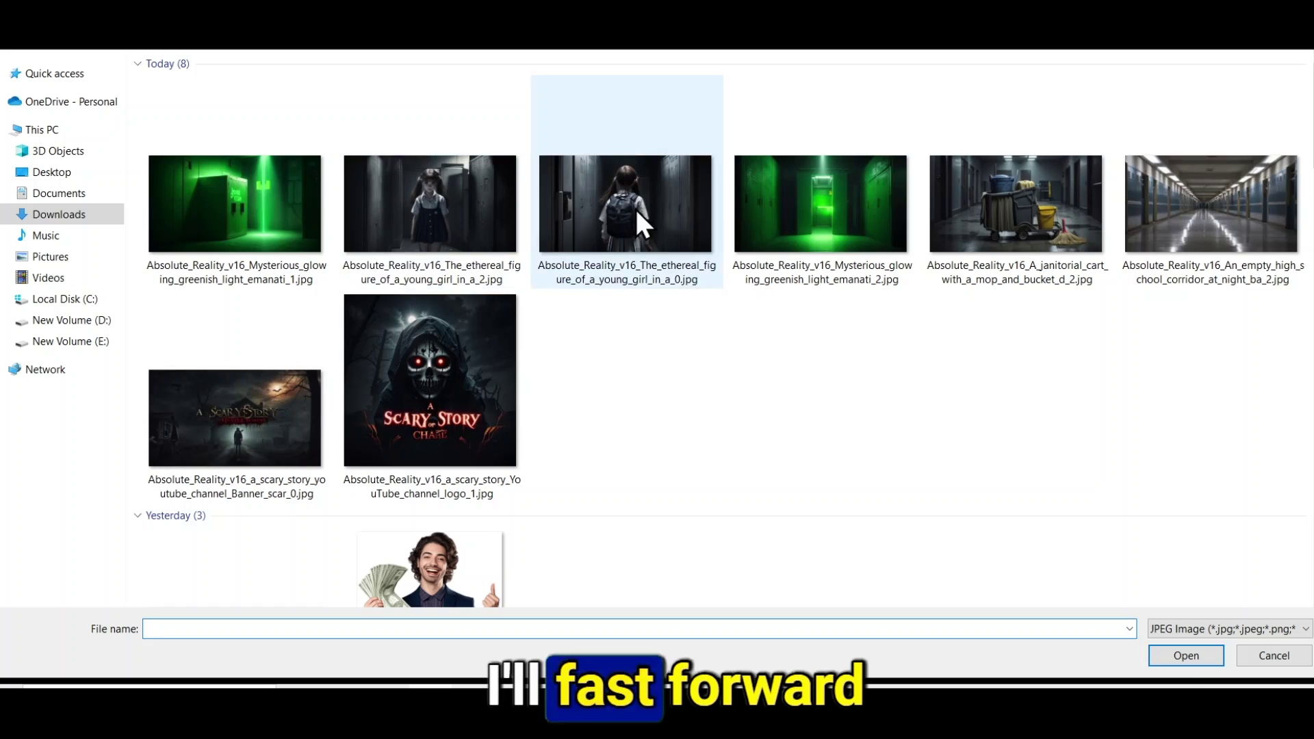
left_click(821, 206)
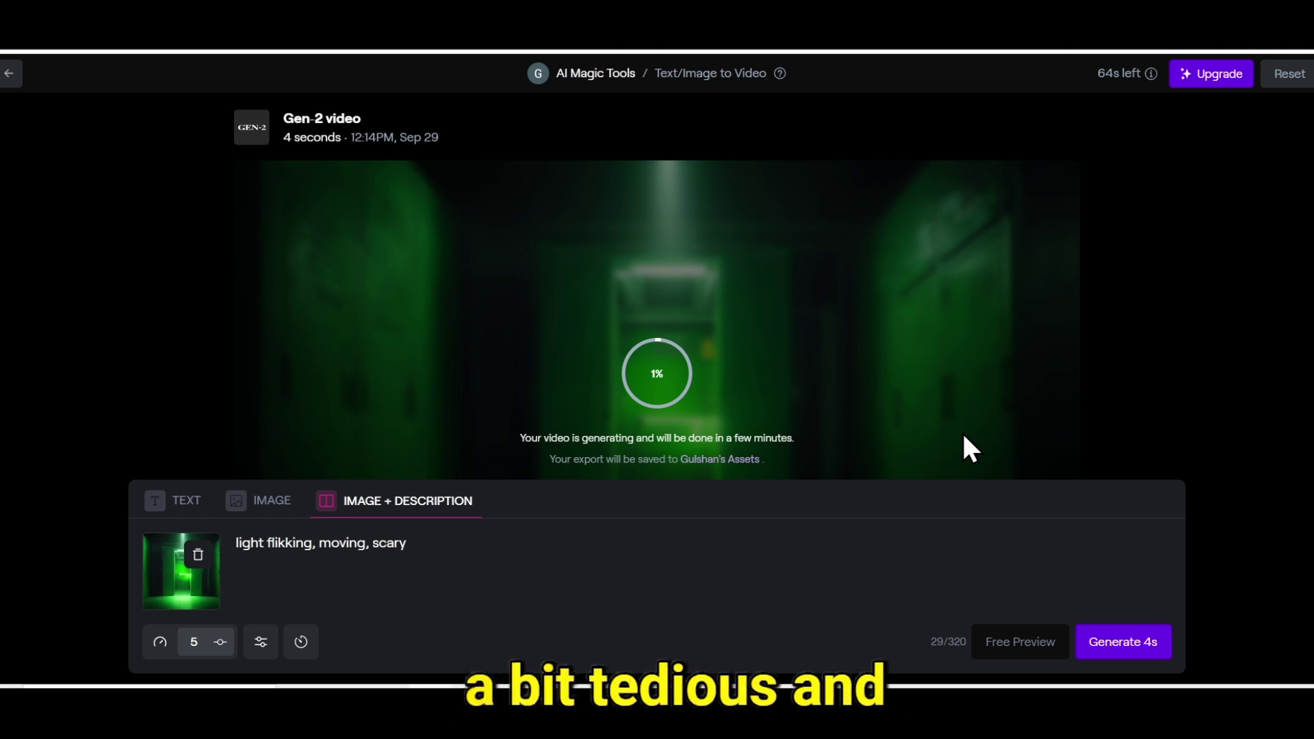